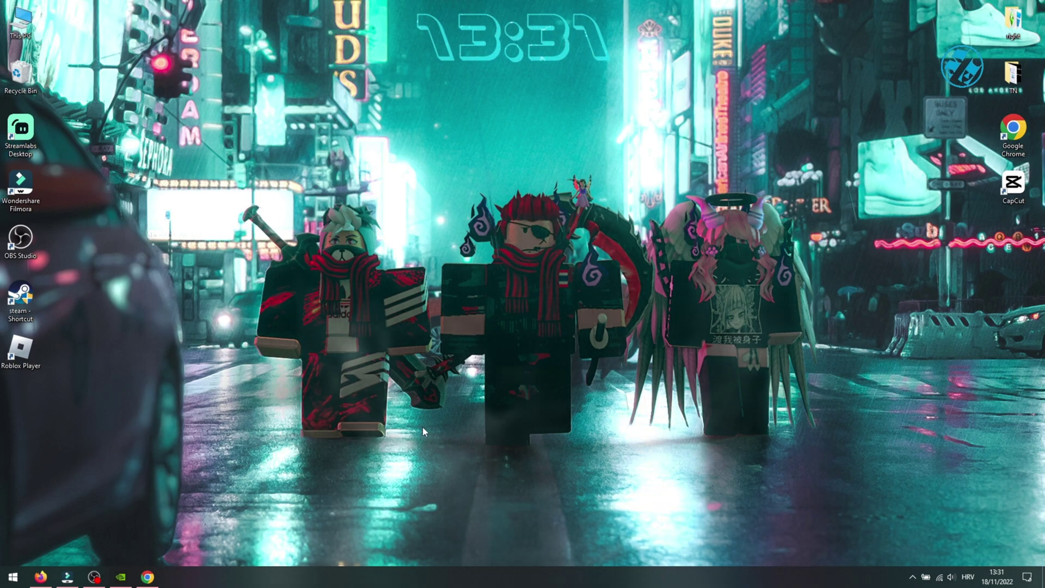
- Launch Device Manager from the Start button's power-user menu
right_click(13, 577)
mouse_move(51, 556)
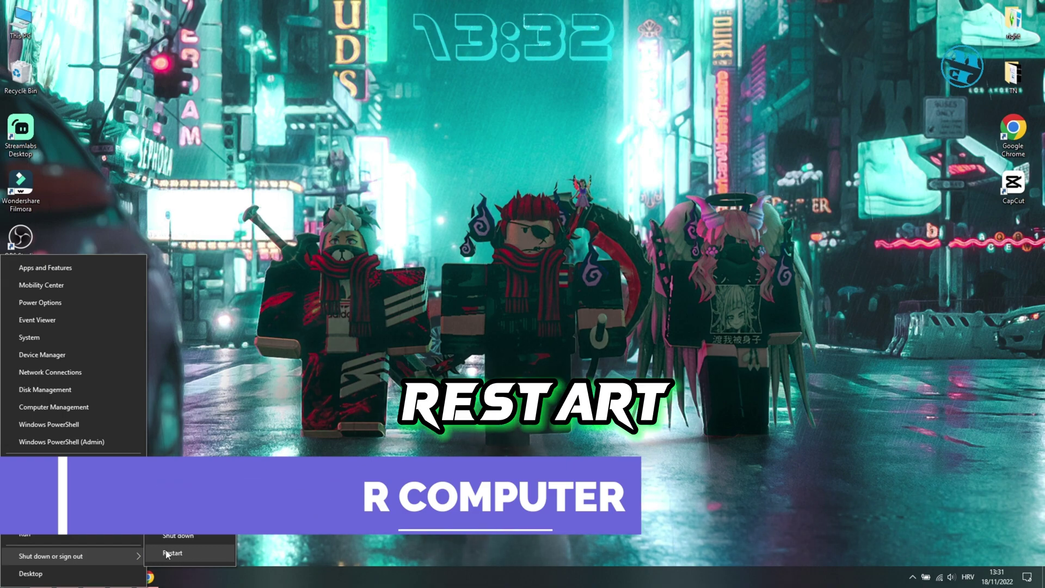
click(408, 404)
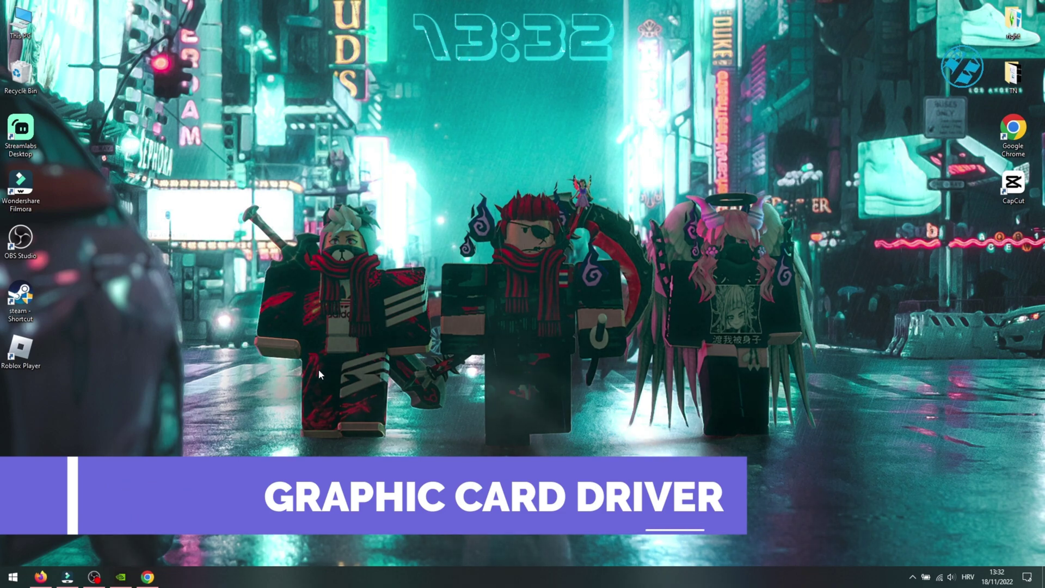
right_click(13, 578)
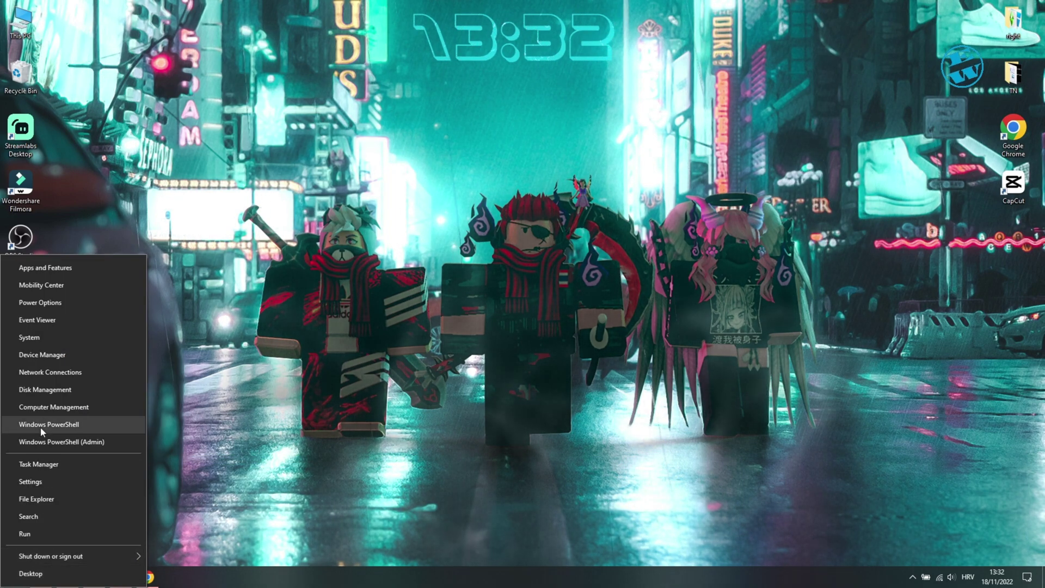
click(48, 353)
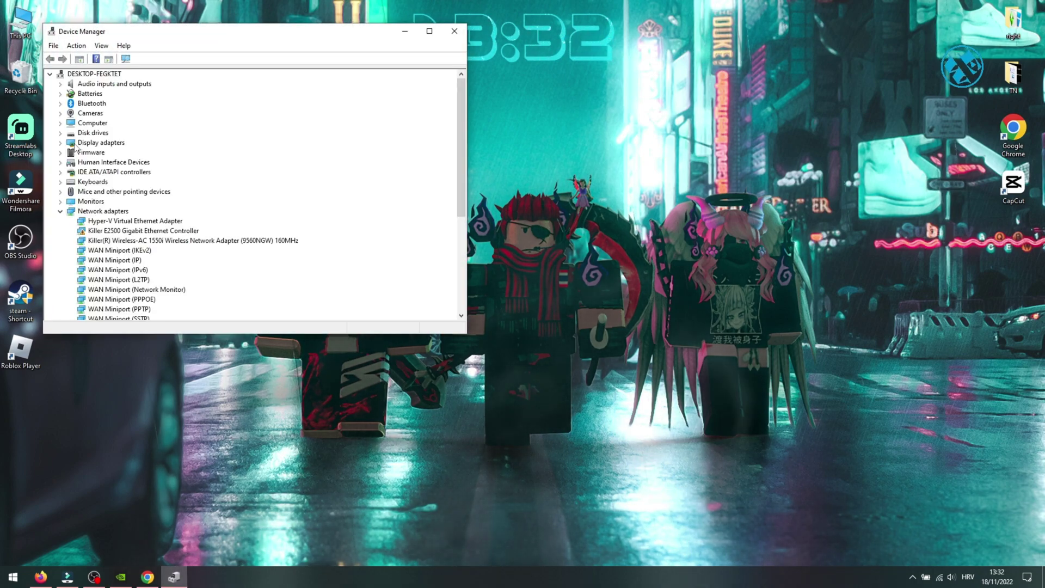
- Run an automatic driver update search for the NVIDIA GeForce GTX 1070, confirming the best driver is installed
click(60, 143)
click(119, 153)
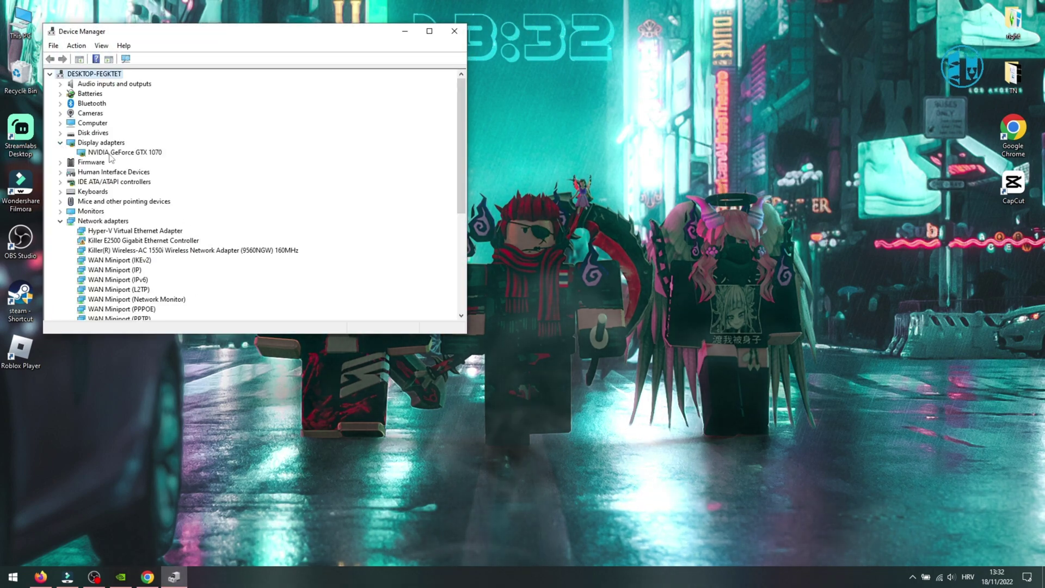
right_click(120, 153)
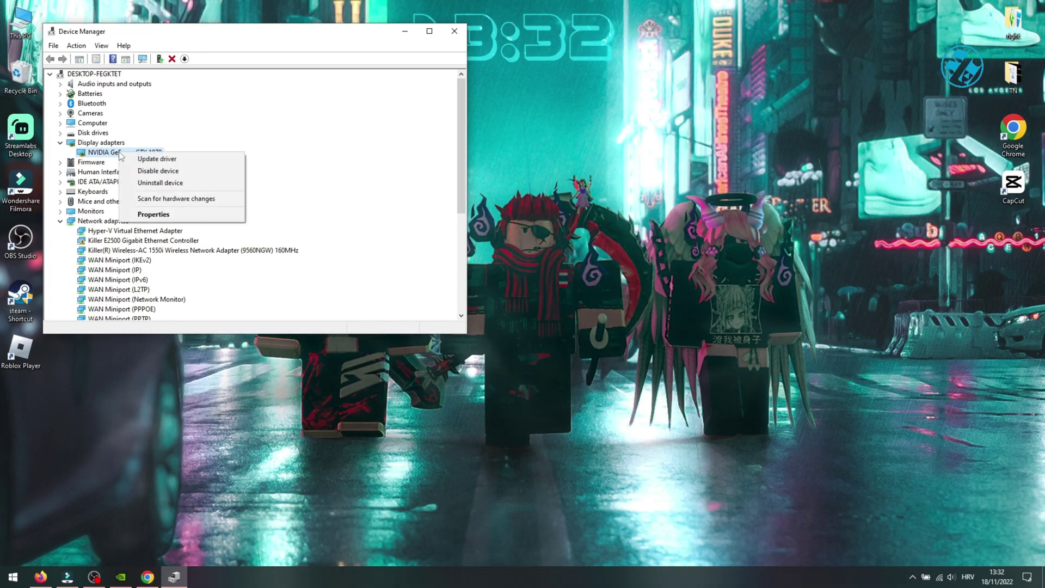
click(164, 161)
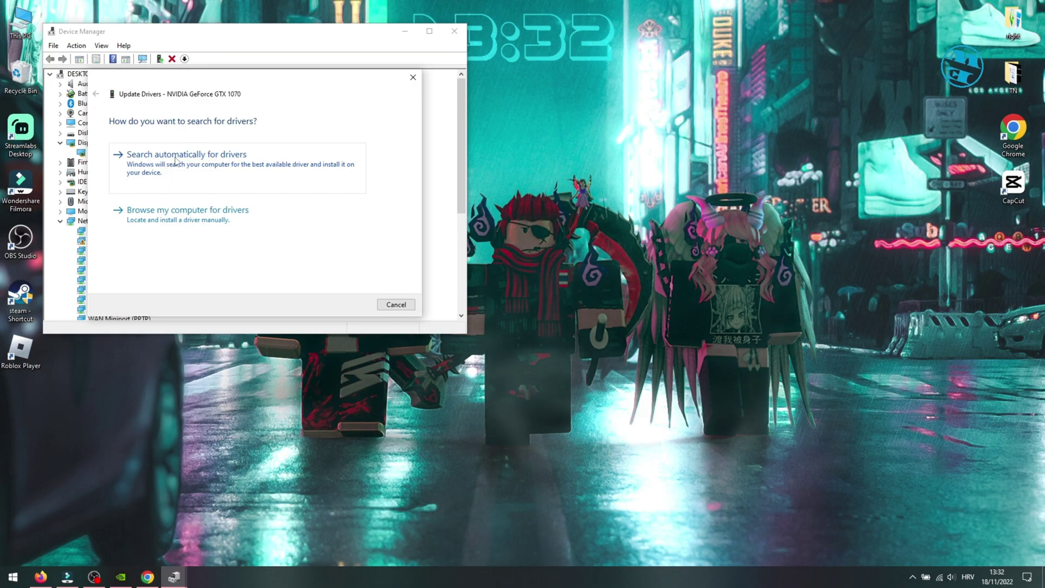
click(176, 160)
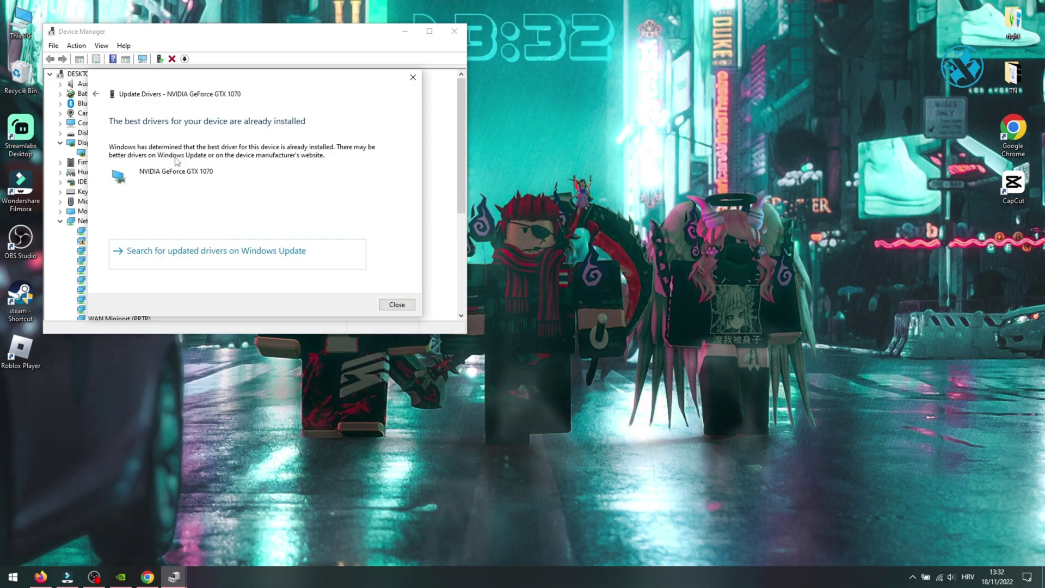
click(396, 305)
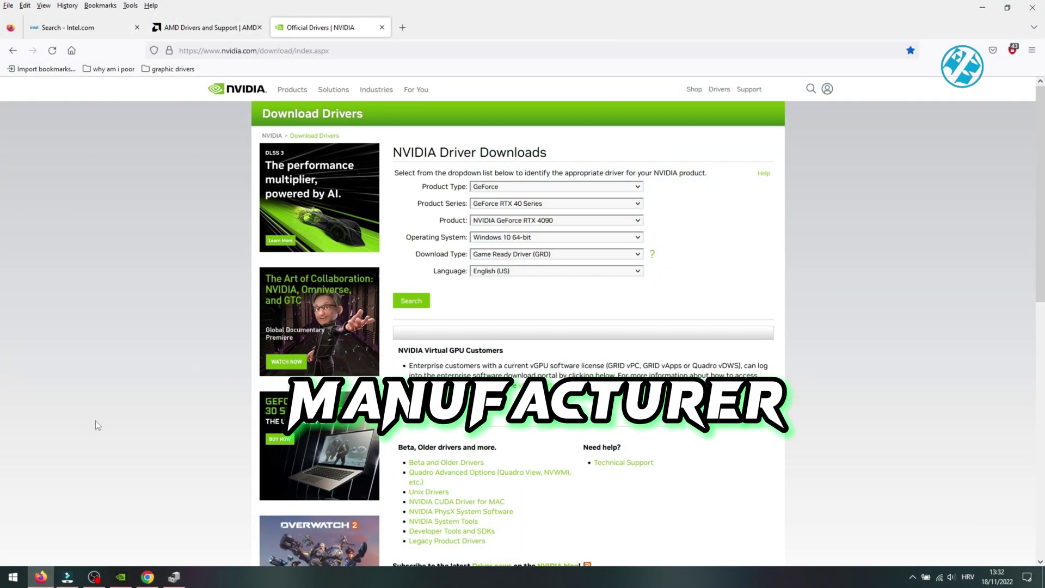
- View the AMD and Intel driver pages in Firefox, then minimize the browser
click(245, 27)
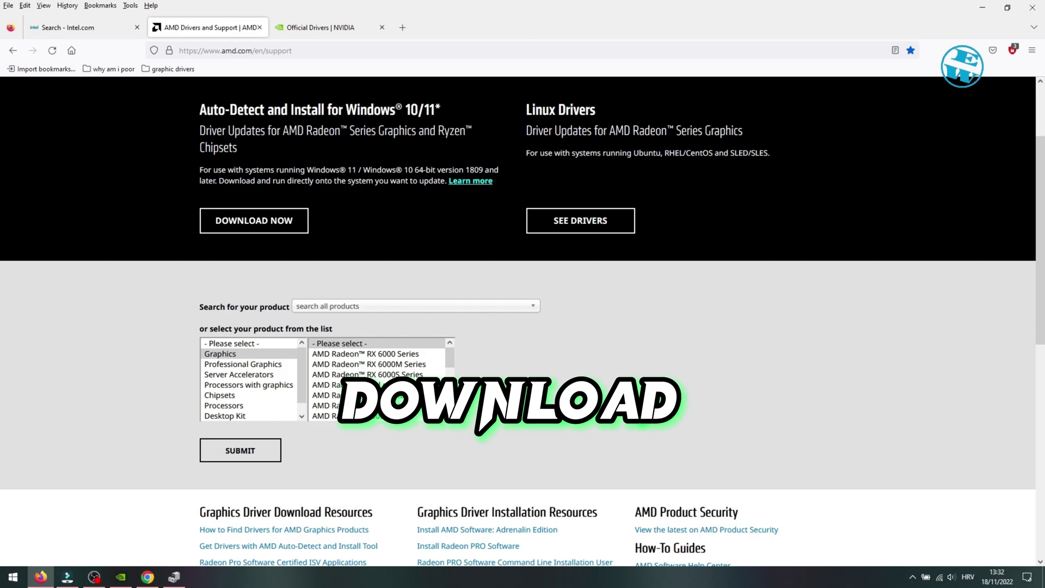
click(98, 28)
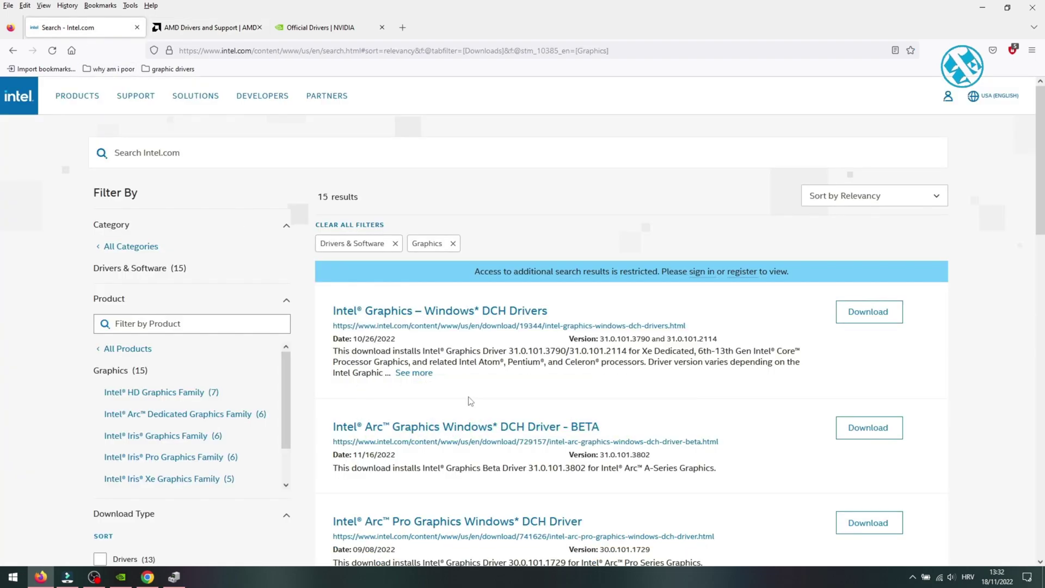
click(983, 8)
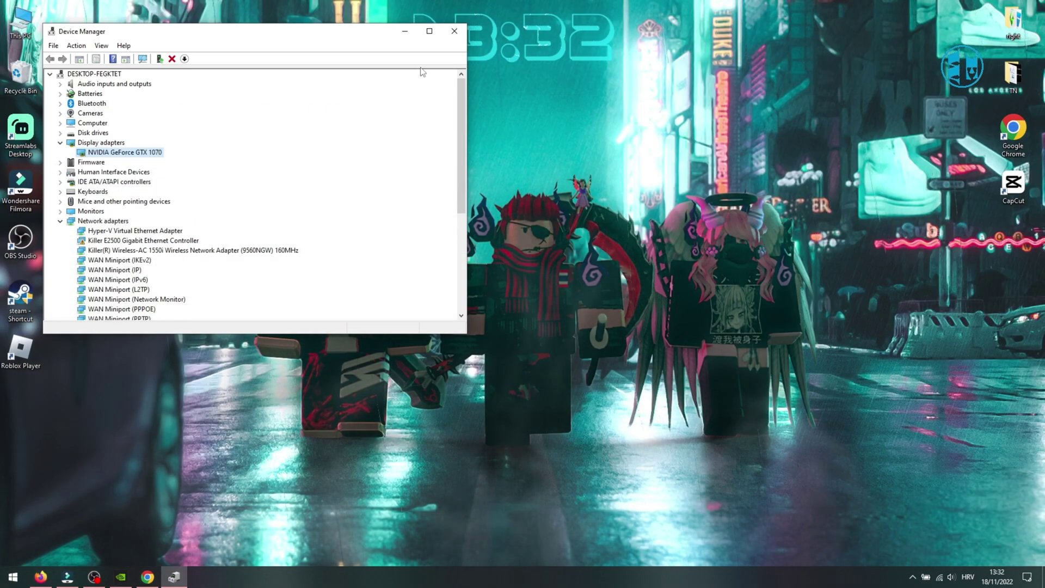
- Check for a newer Game Ready Driver in GeForce Experience's Drivers section, then close the app
click(452, 30)
click(120, 576)
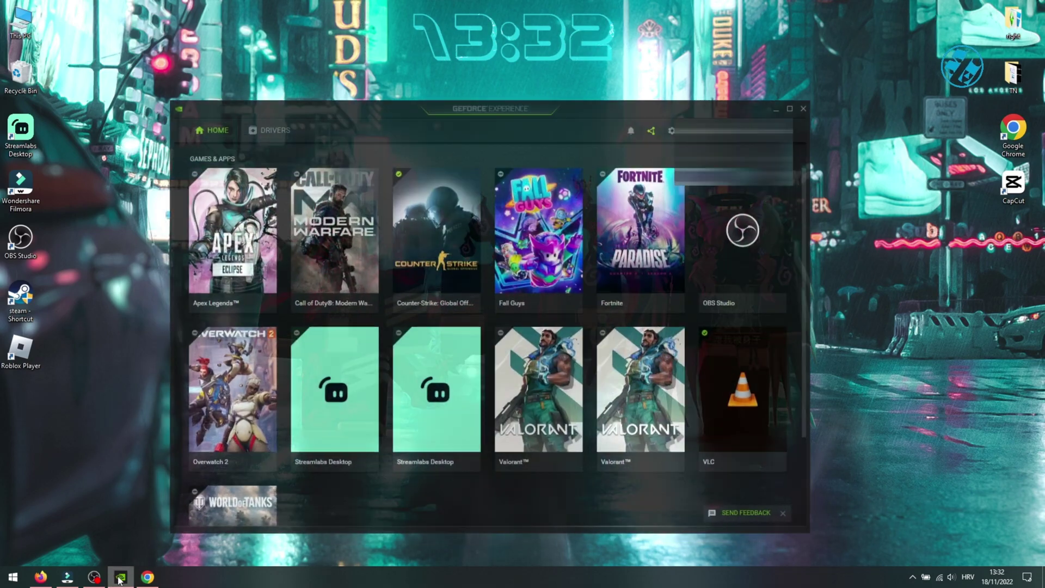
click(277, 111)
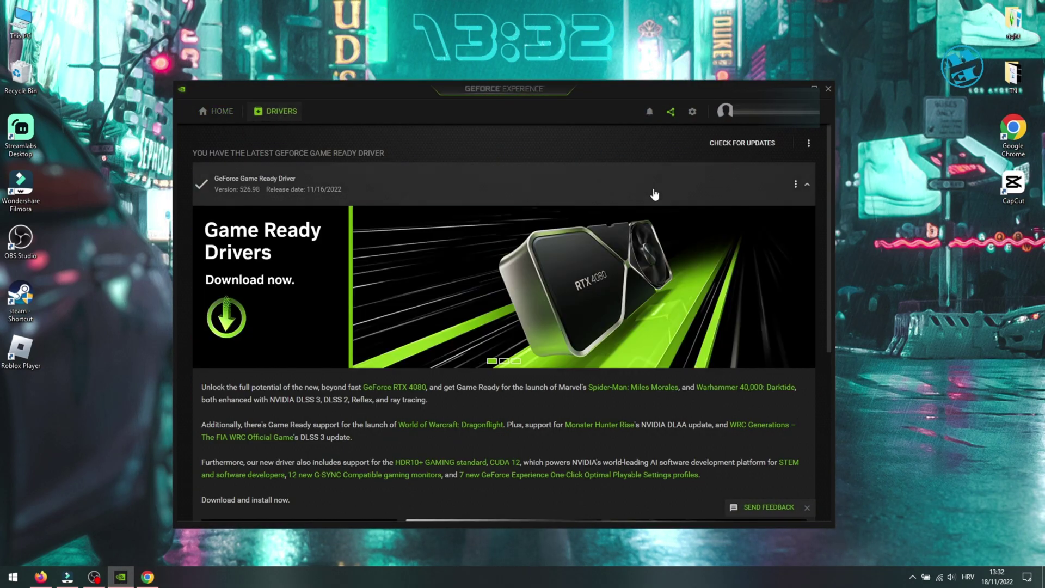
click(741, 143)
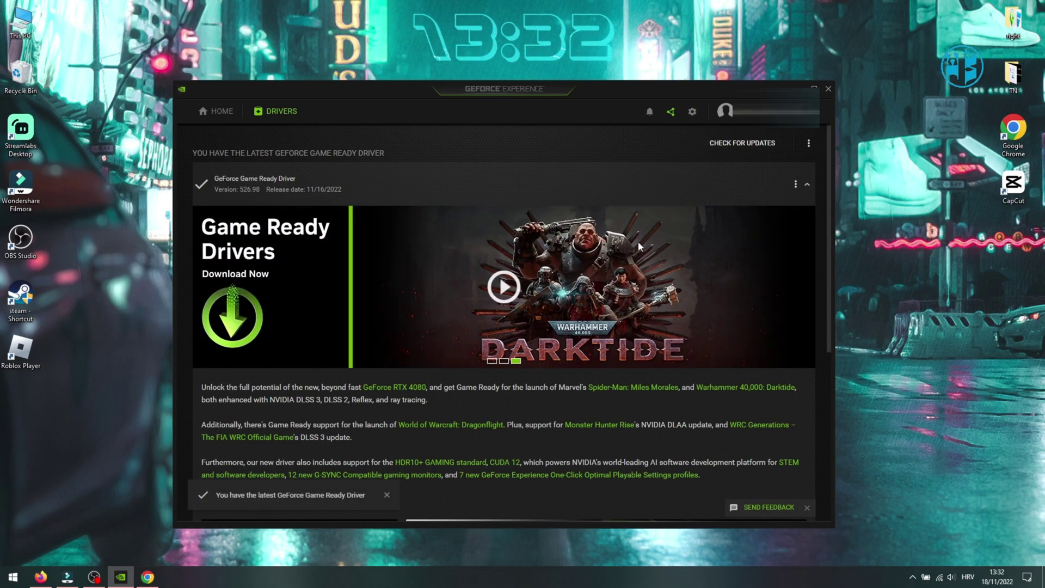
click(830, 89)
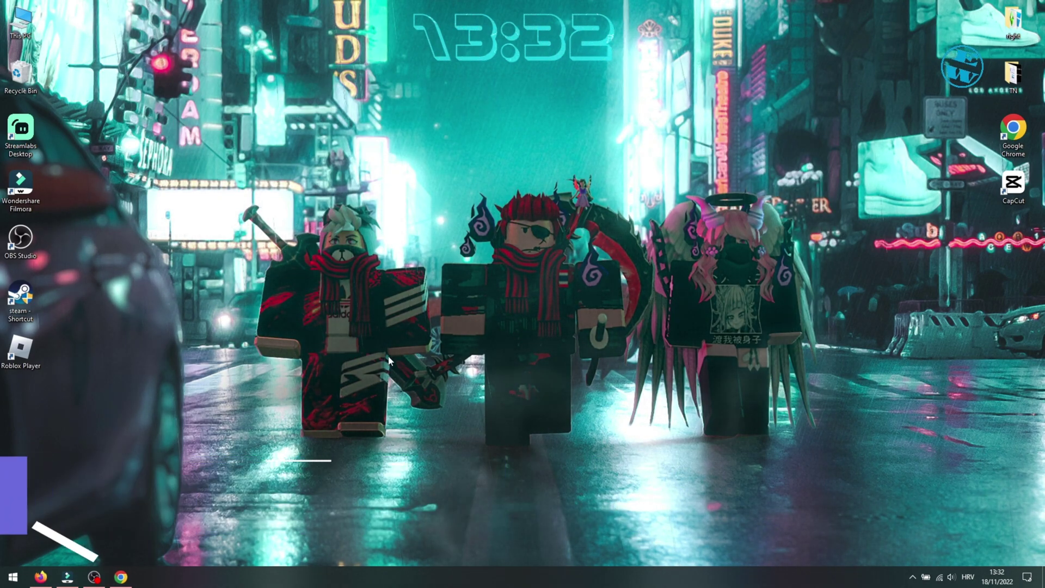
- Start a Windows Update check under Update & Security, then close Settings
click(12, 577)
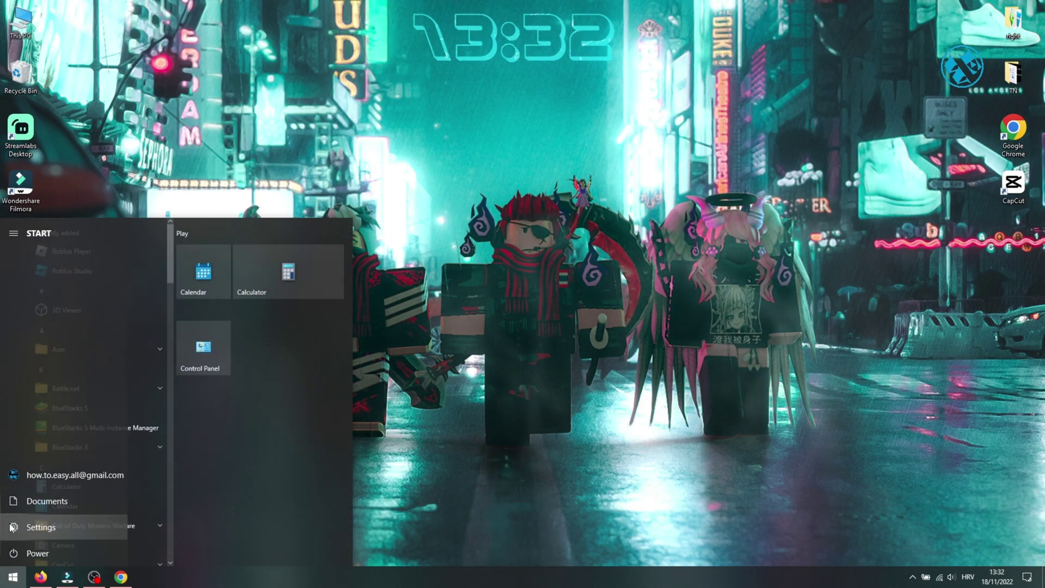
click(12, 526)
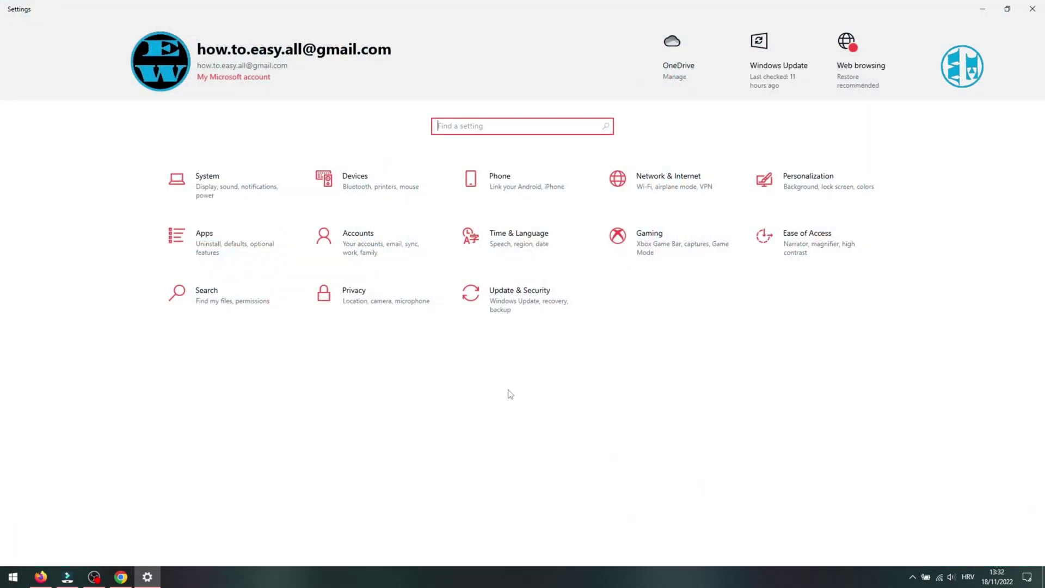
click(514, 303)
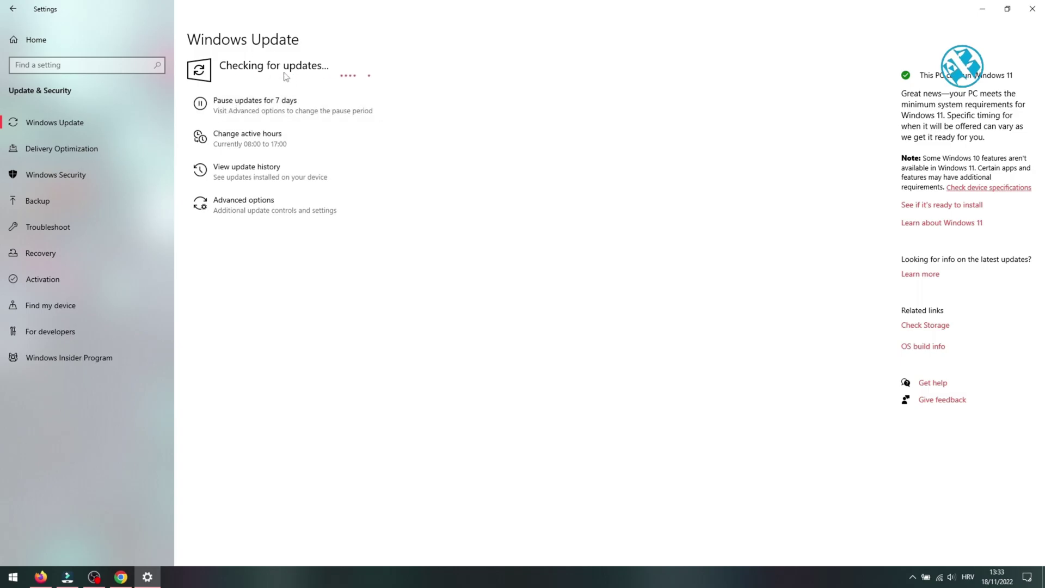
click(1039, 12)
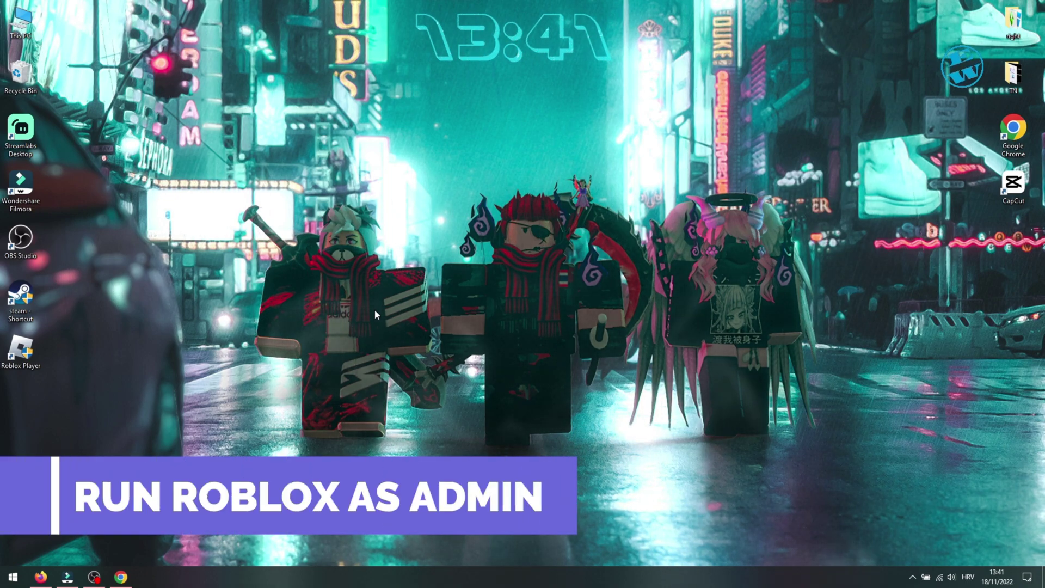
- Apply Run as administrator on Roblox Player's Compatibility settings
right_click(20, 348)
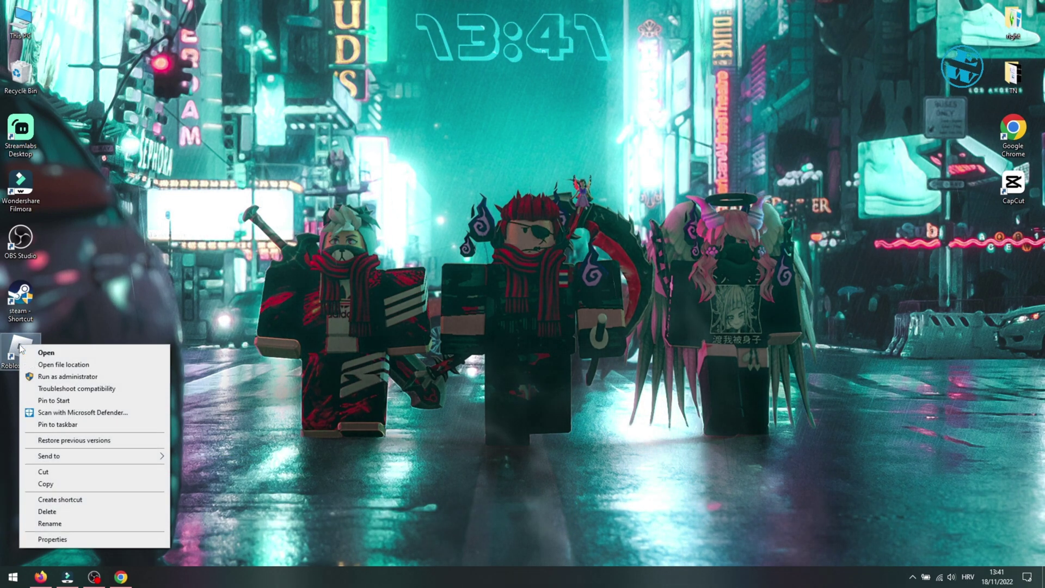
click(51, 539)
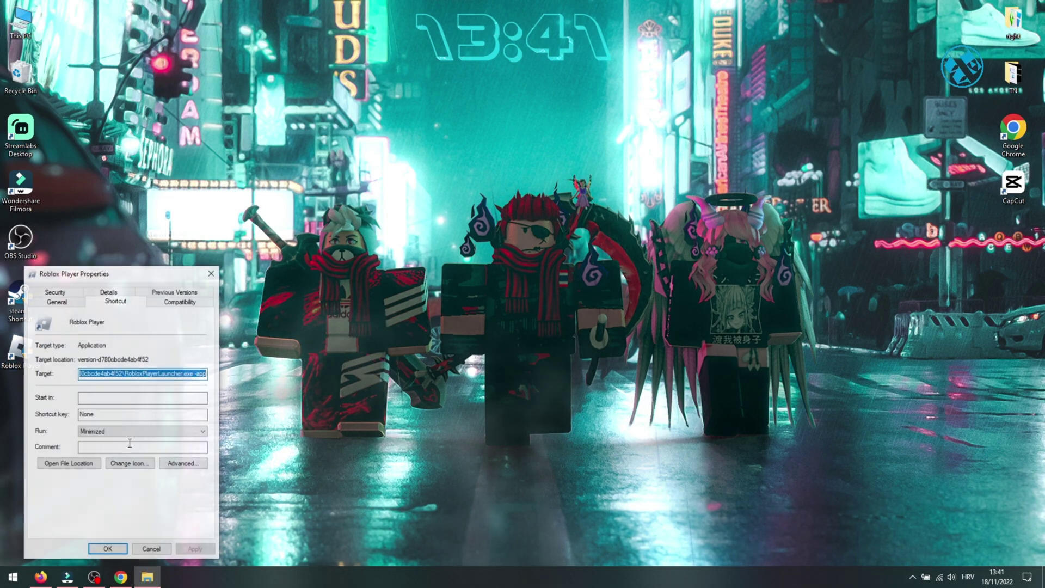
drag(129, 276, 449, 128)
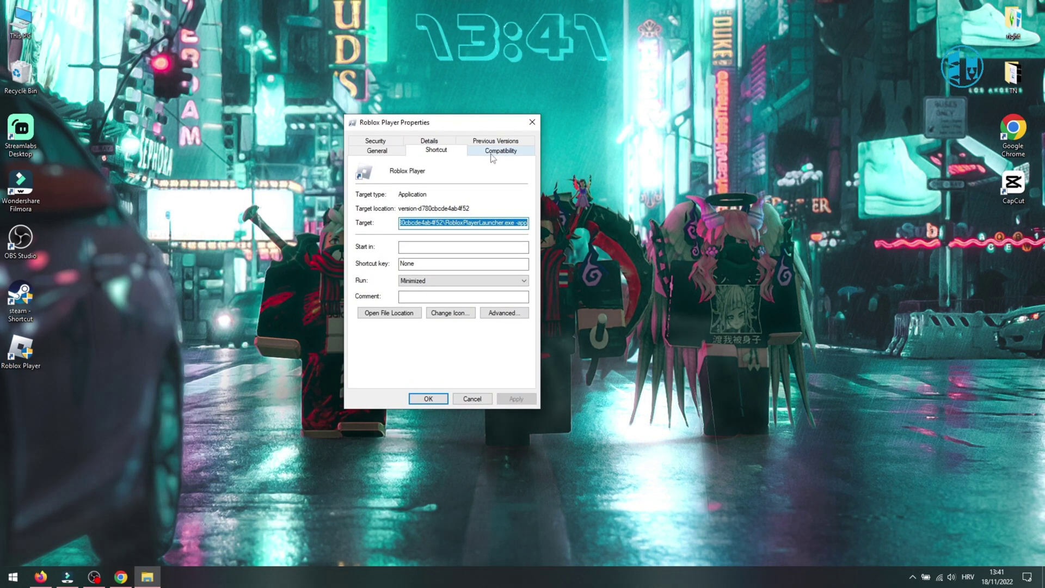
click(500, 151)
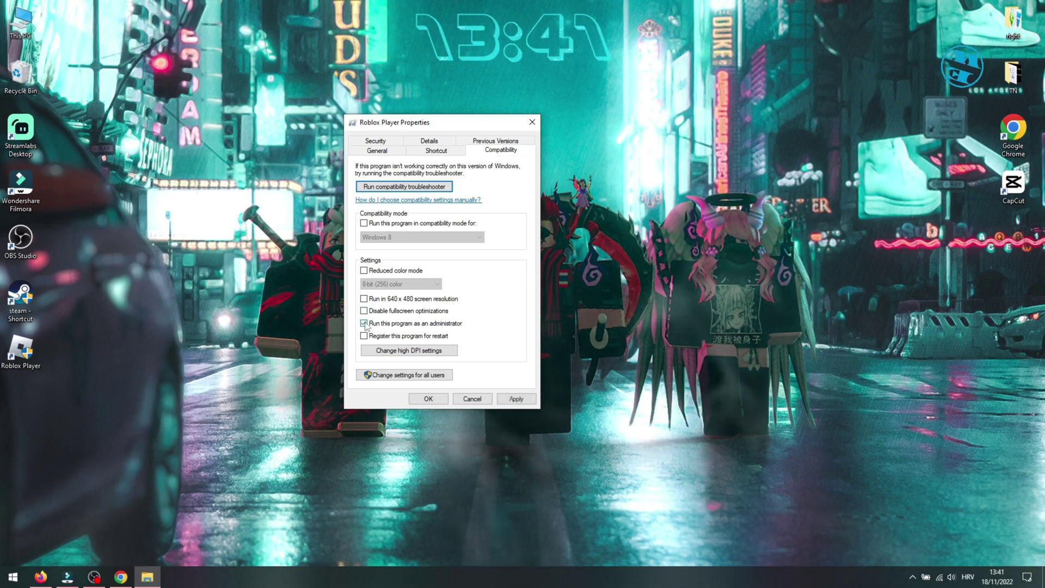
click(516, 399)
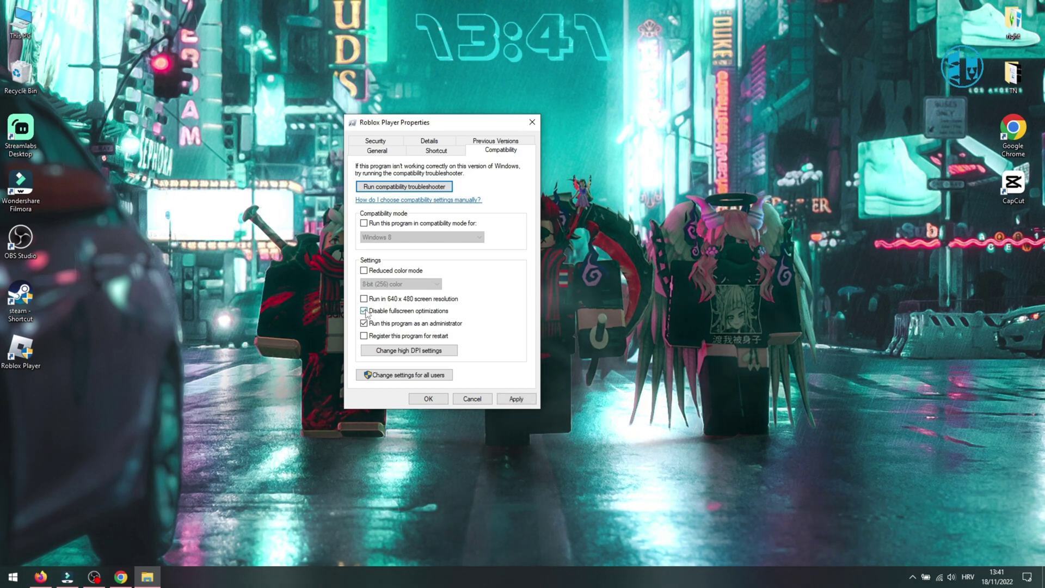
- Enable Windows 8 compatibility mode for Roblox Player and confirm the properties
click(364, 223)
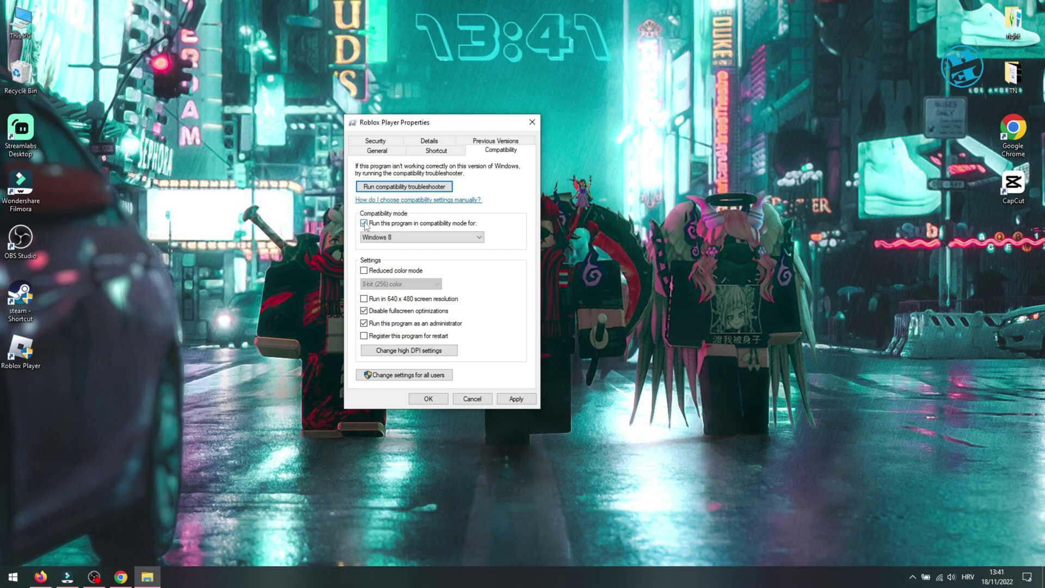
click(384, 237)
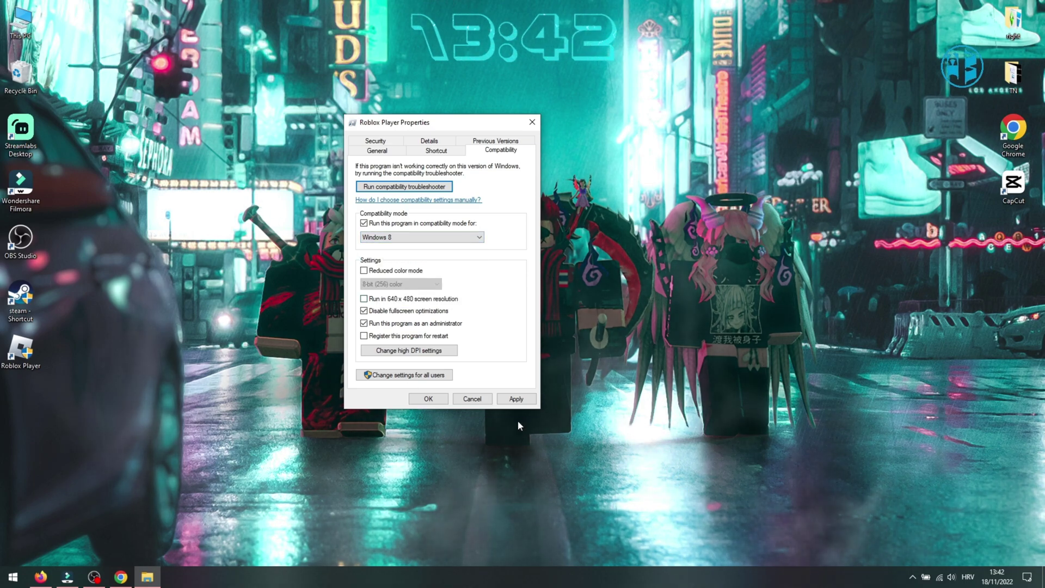
click(513, 398)
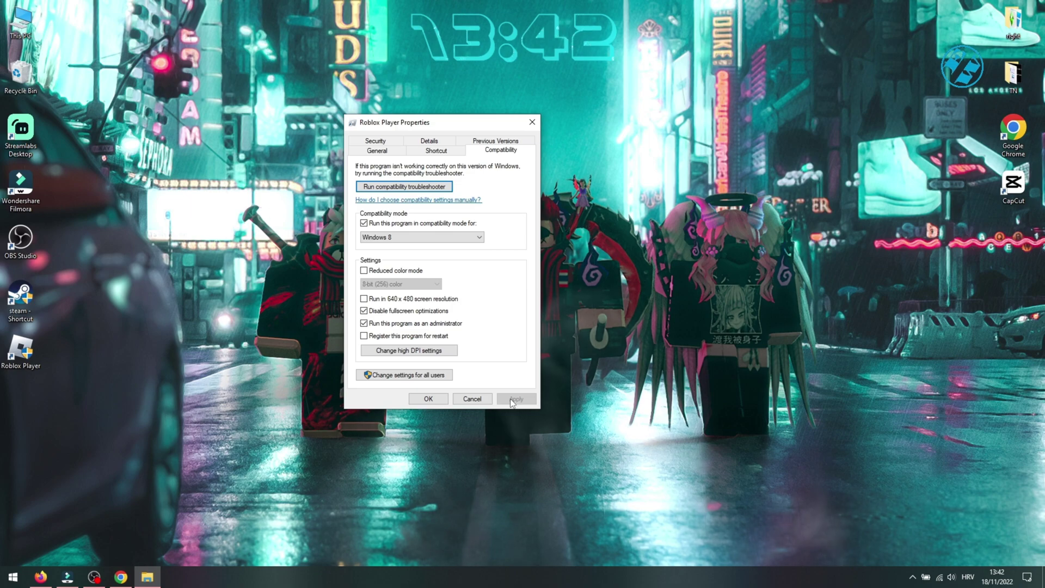
click(428, 399)
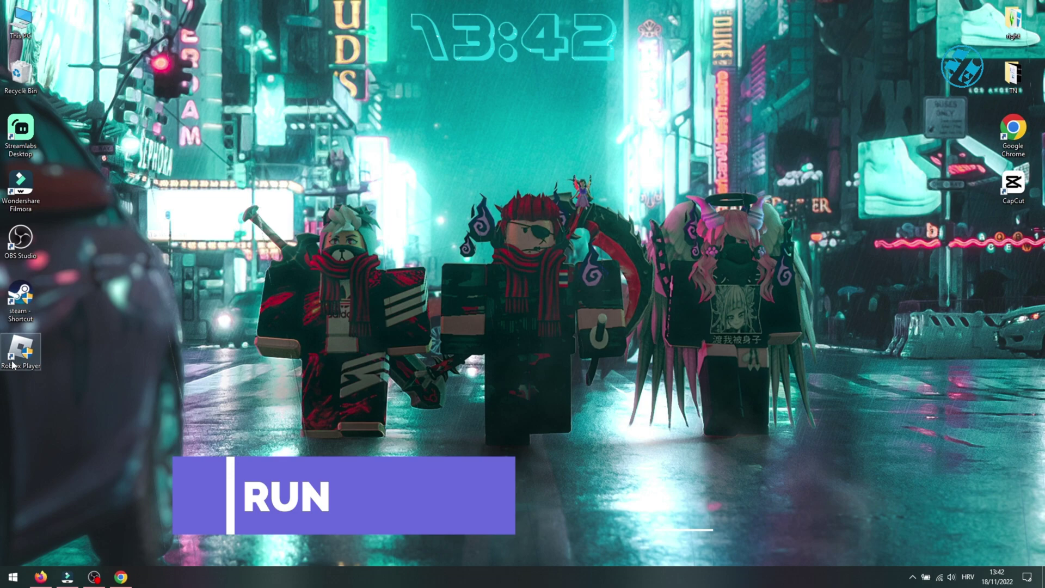
- Set the Roblox Player shortcut's Run option to Minimized and confirm
right_click(18, 341)
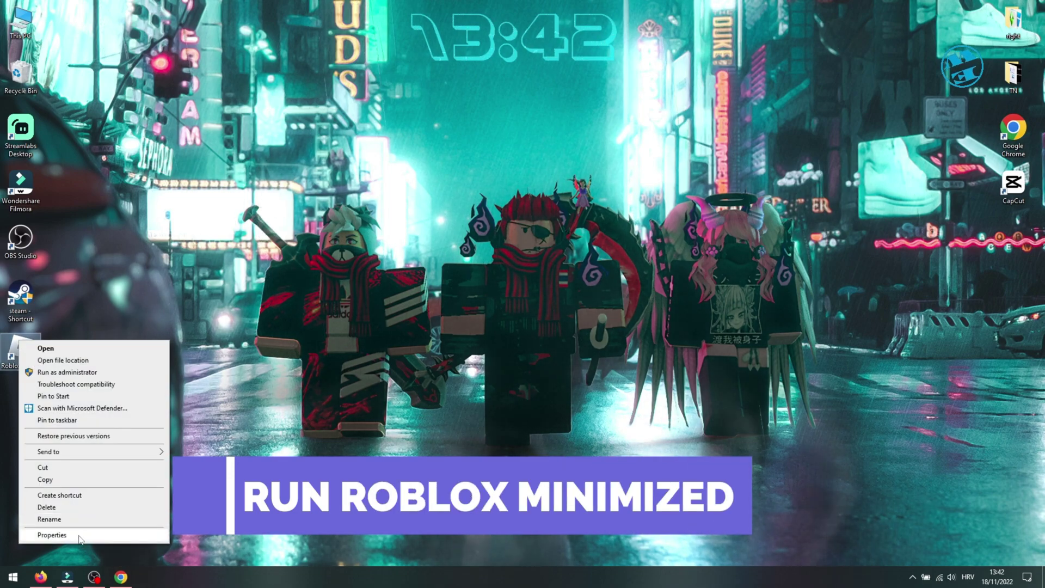
click(57, 536)
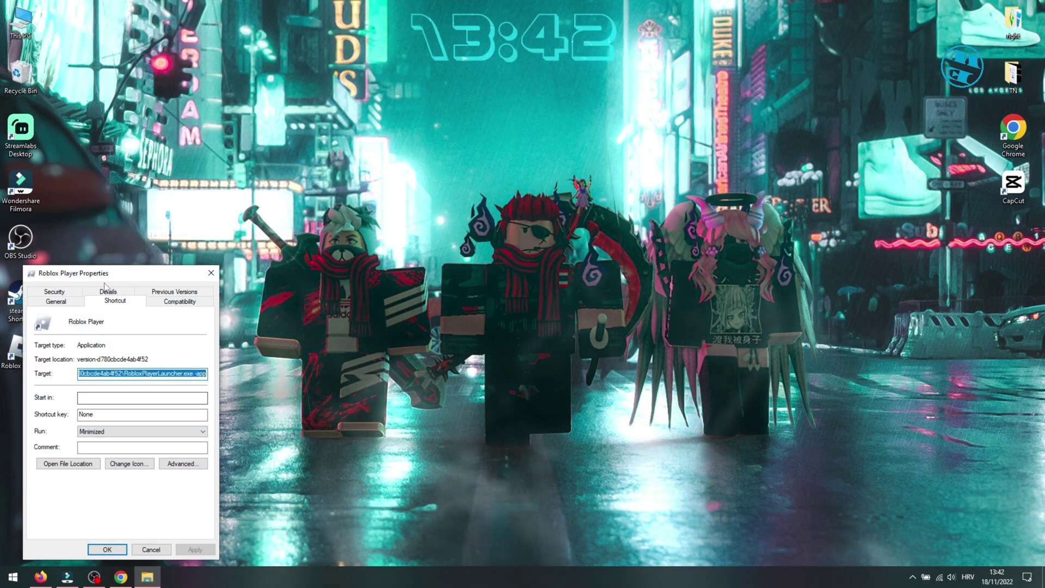
drag(138, 275, 407, 144)
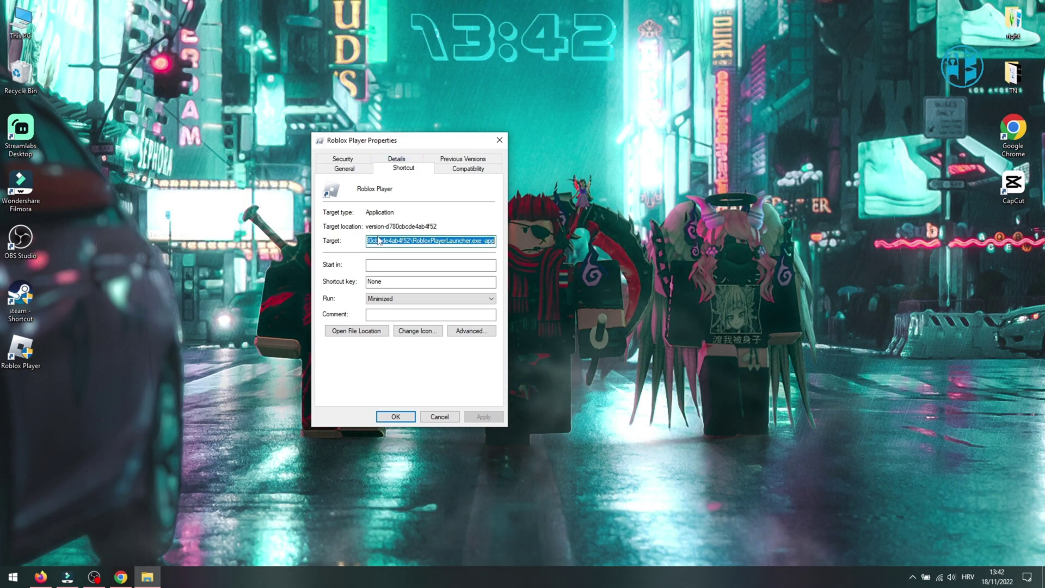
click(401, 299)
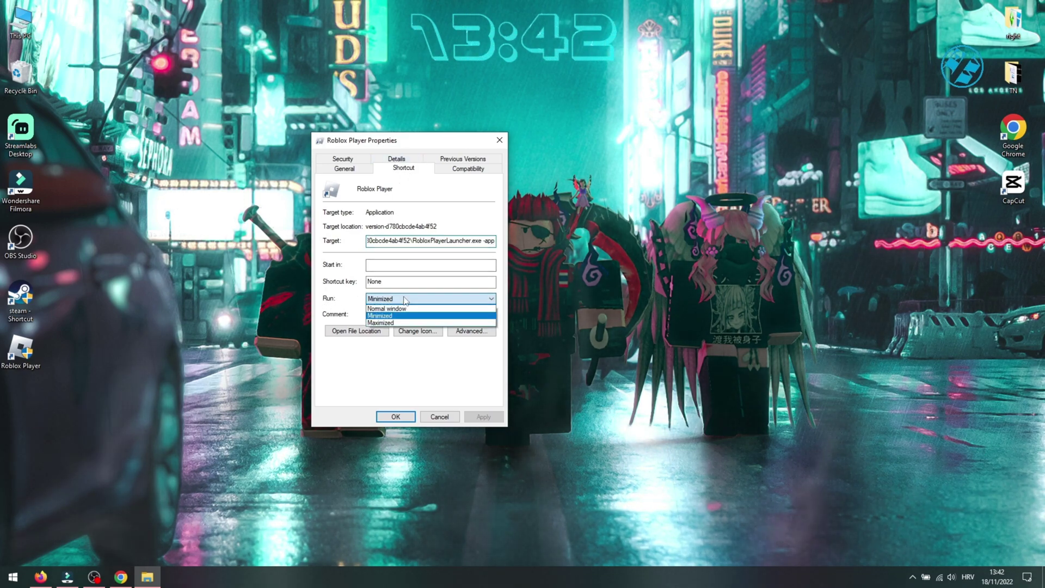
click(386, 318)
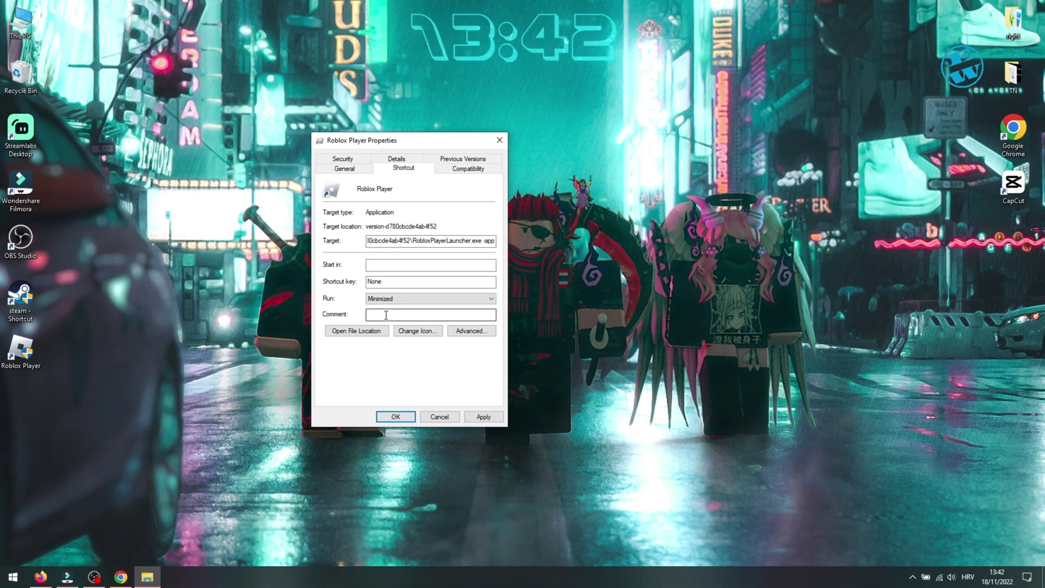
click(404, 416)
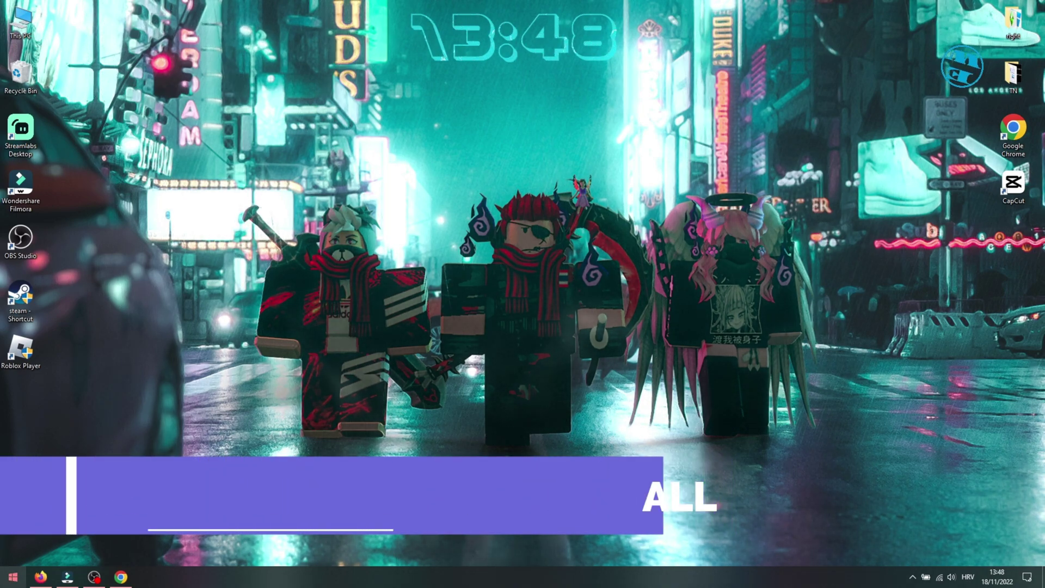
- Reach Programs and Features via Control Panel and sort the installed programs by name
click(14, 576)
text(con)
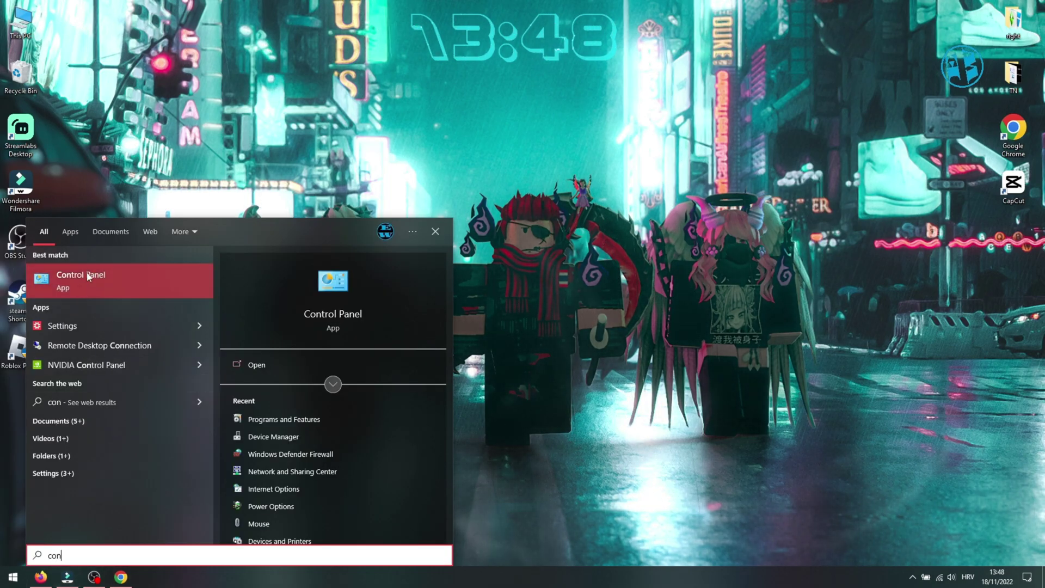
click(87, 276)
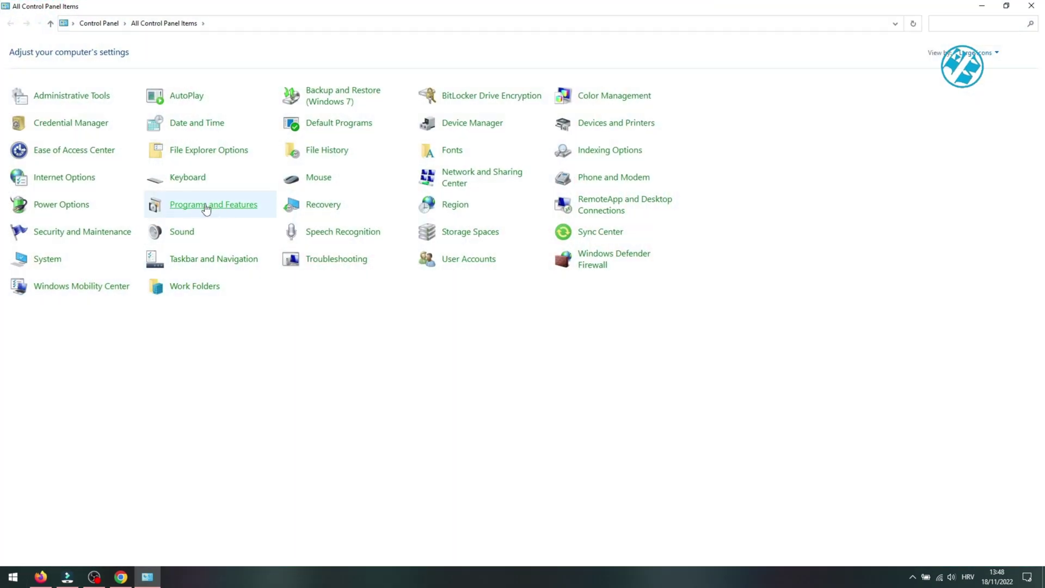
click(206, 210)
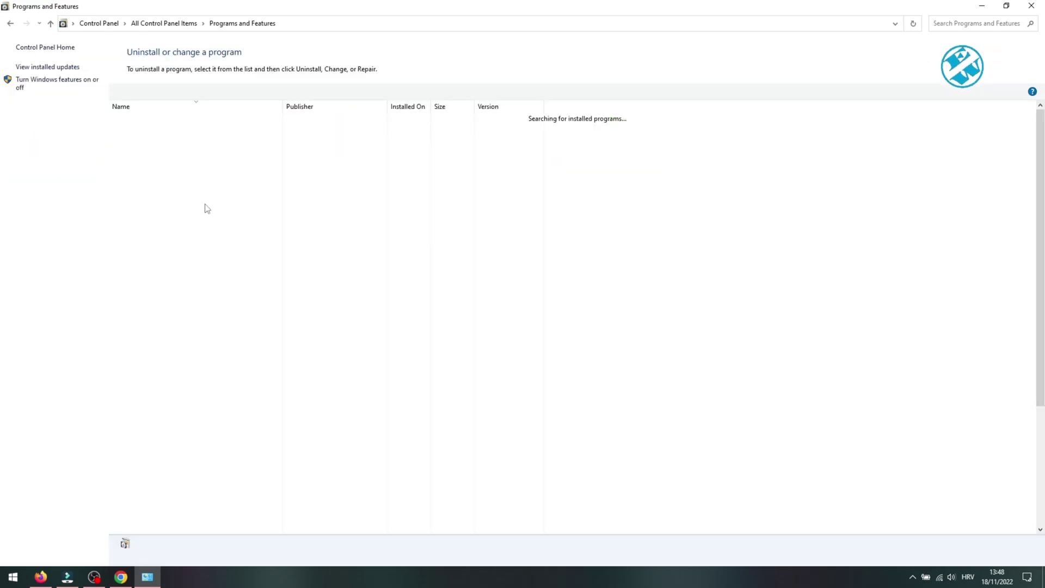
click(121, 106)
scroll(174, 260, down, 5)
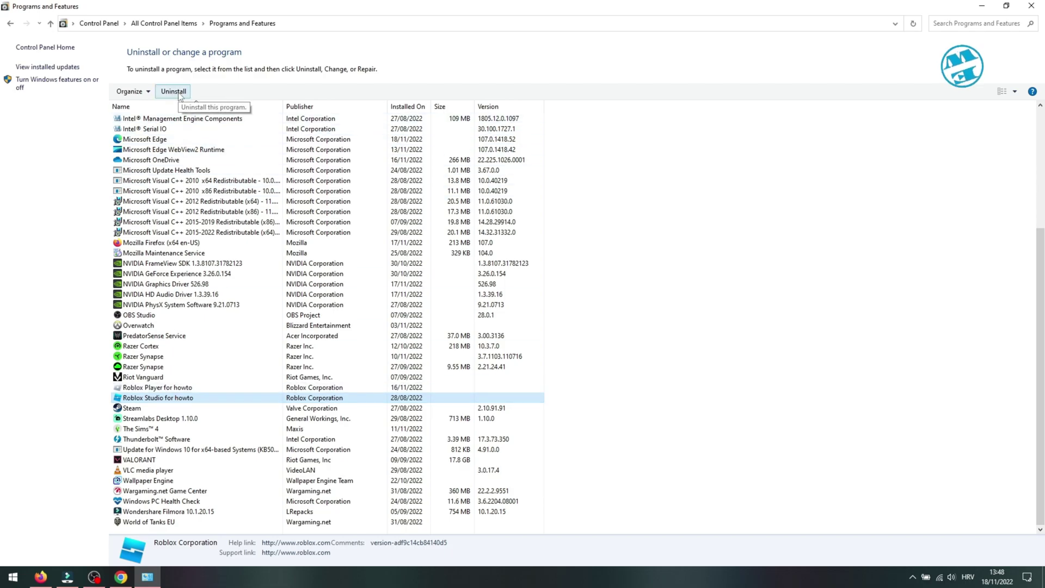
- Browse to %localappdata% through Run and bring up actions for the Roblox folder
click(1024, 5)
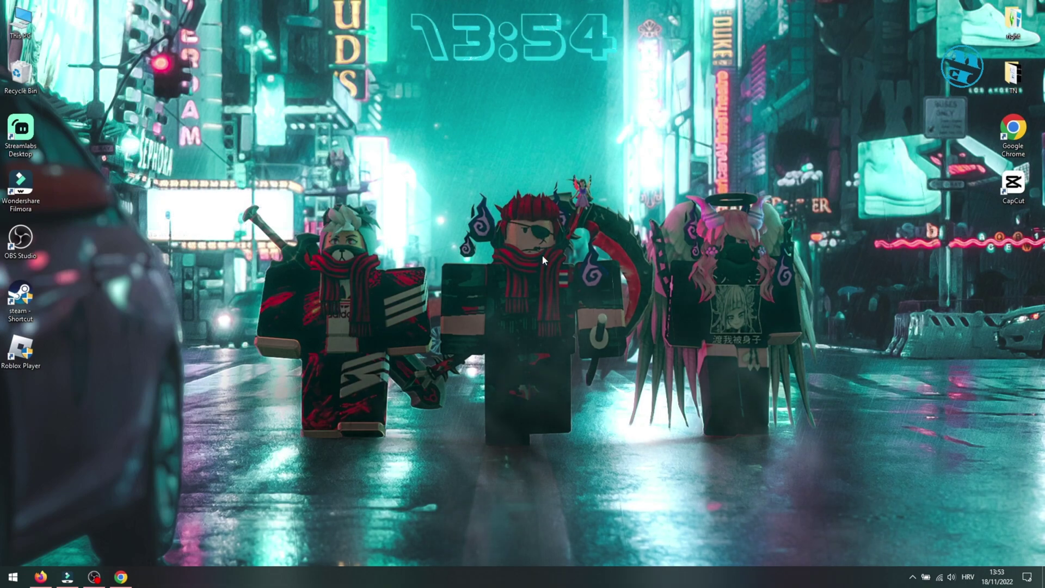
key(super+x)
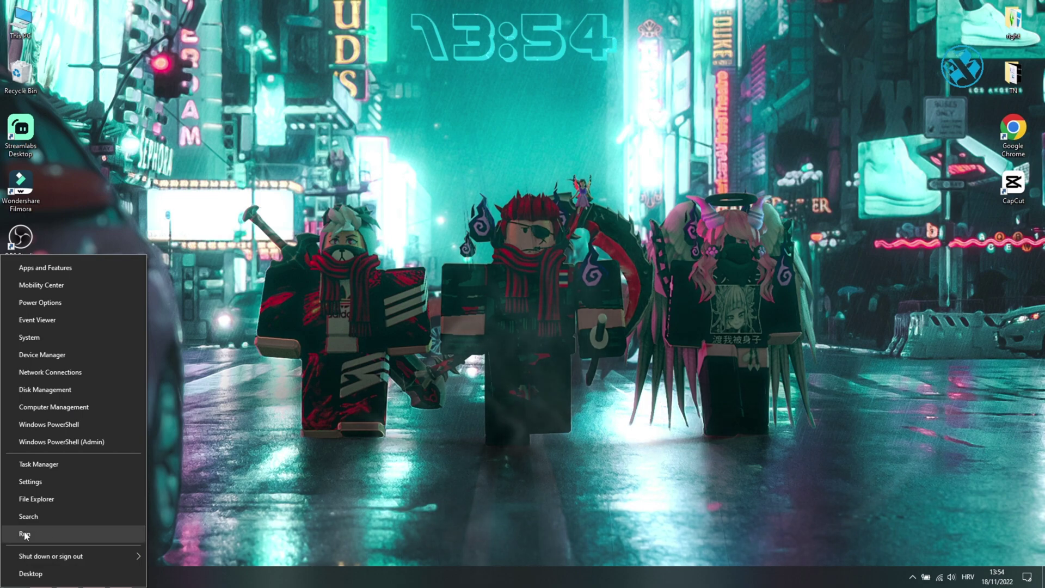
click(37, 531)
text(%localappdata%)
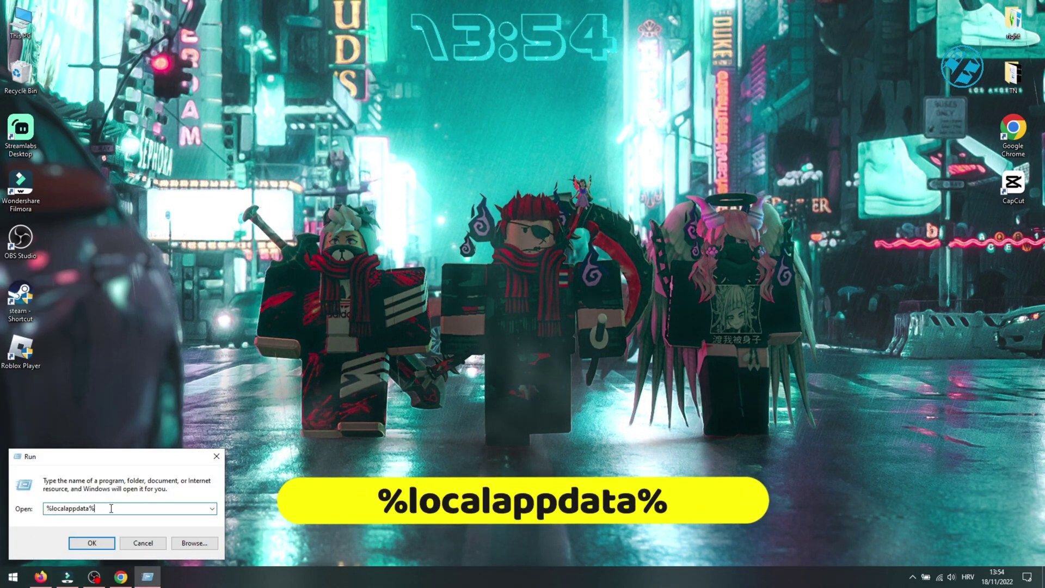
key(Return)
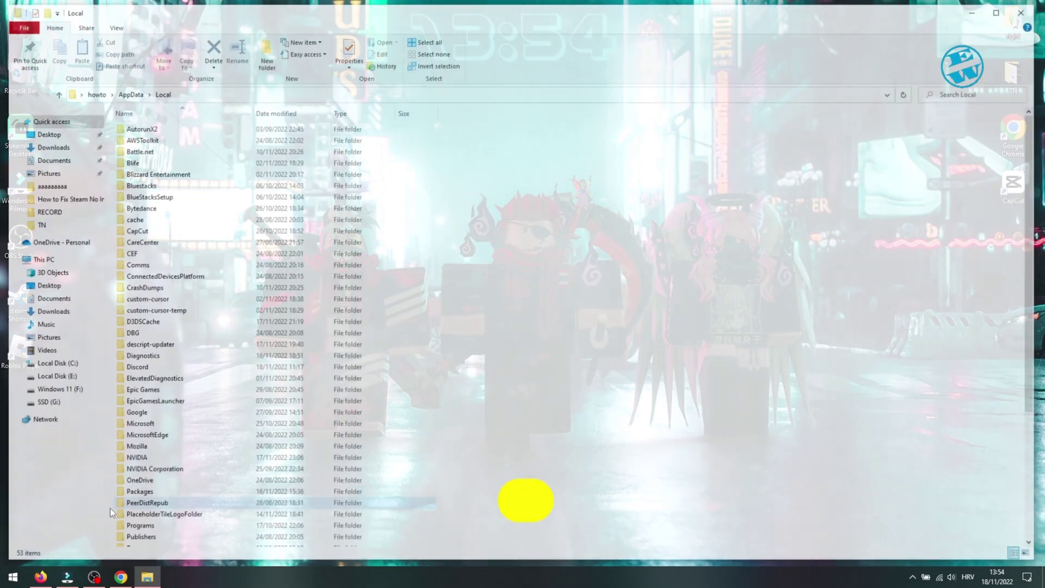
scroll(197, 319, down, 5)
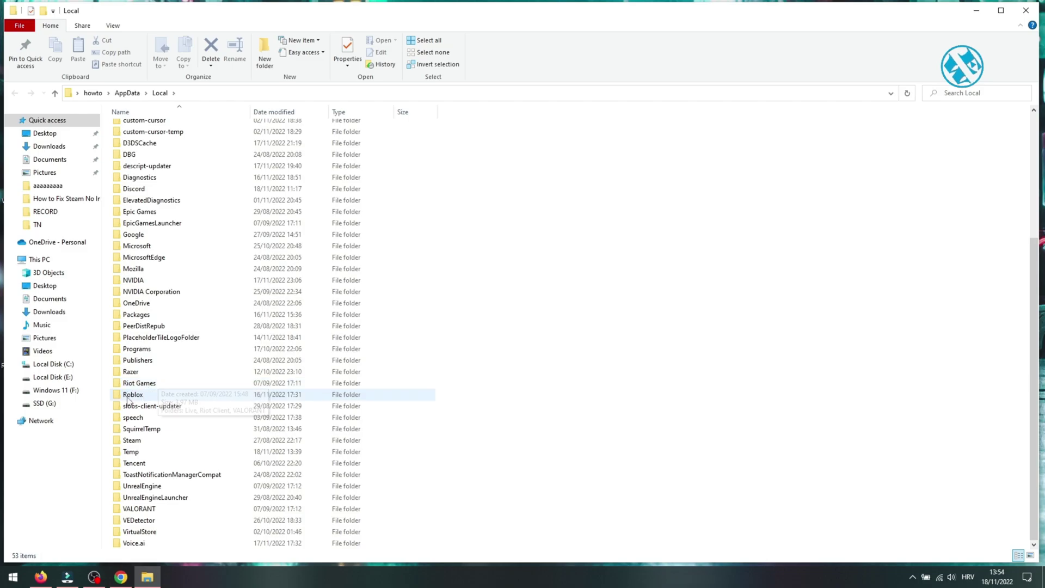
right_click(142, 398)
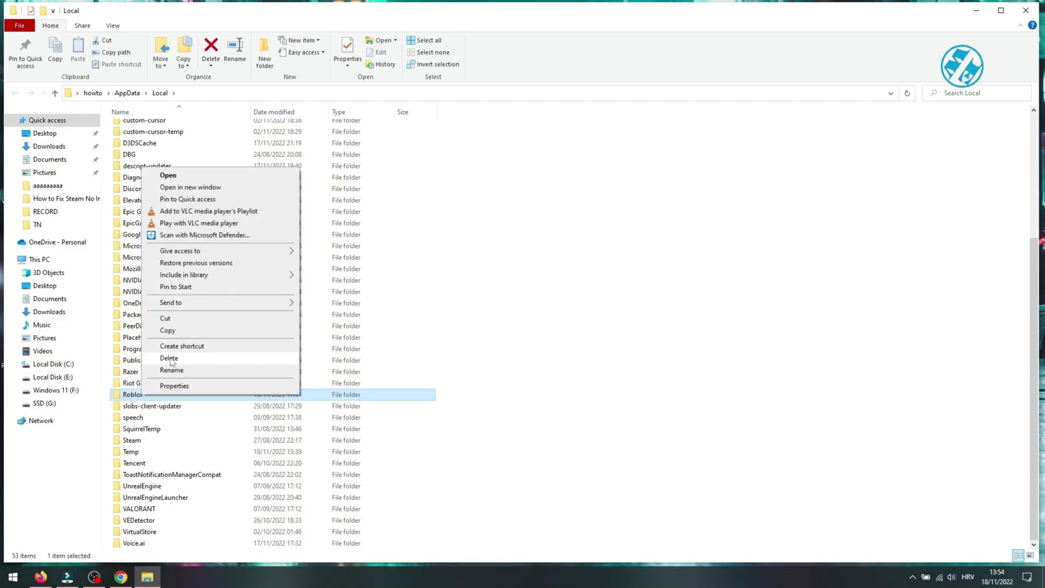
- Launch regedit through Run and approve the User Account Control prompt
click(1026, 11)
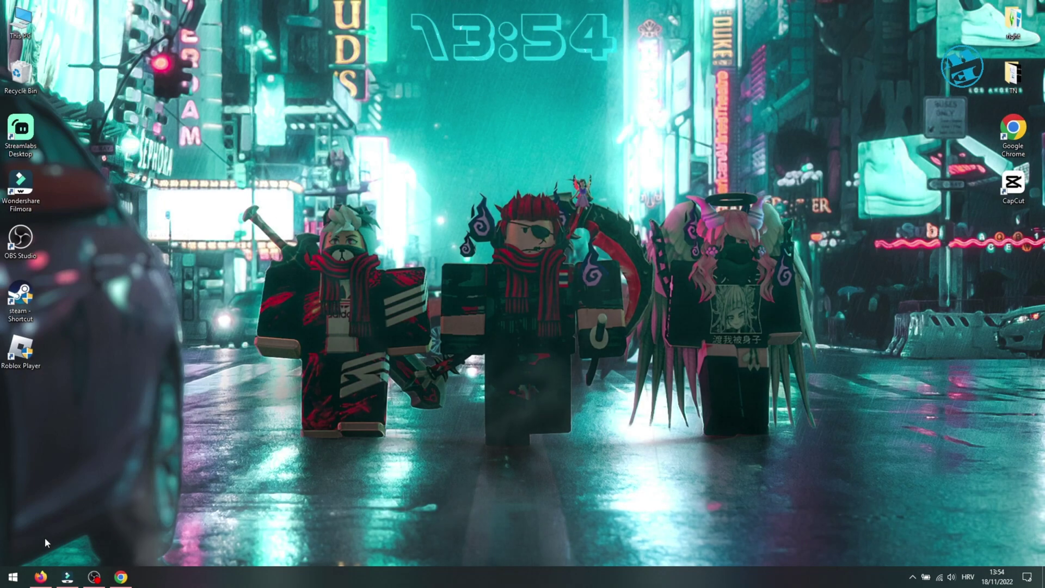
right_click(12, 577)
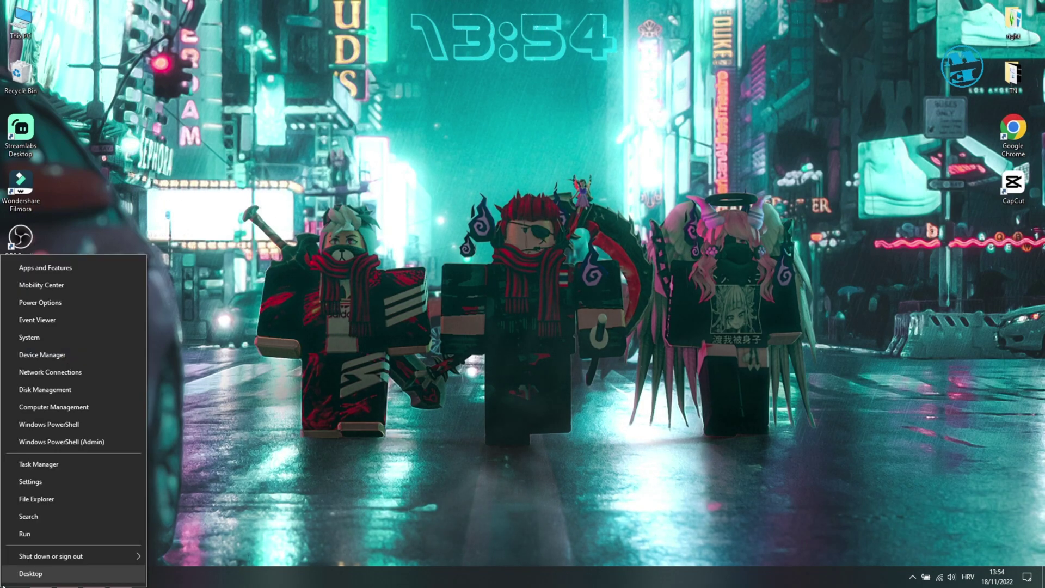
click(31, 536)
text(regedit)
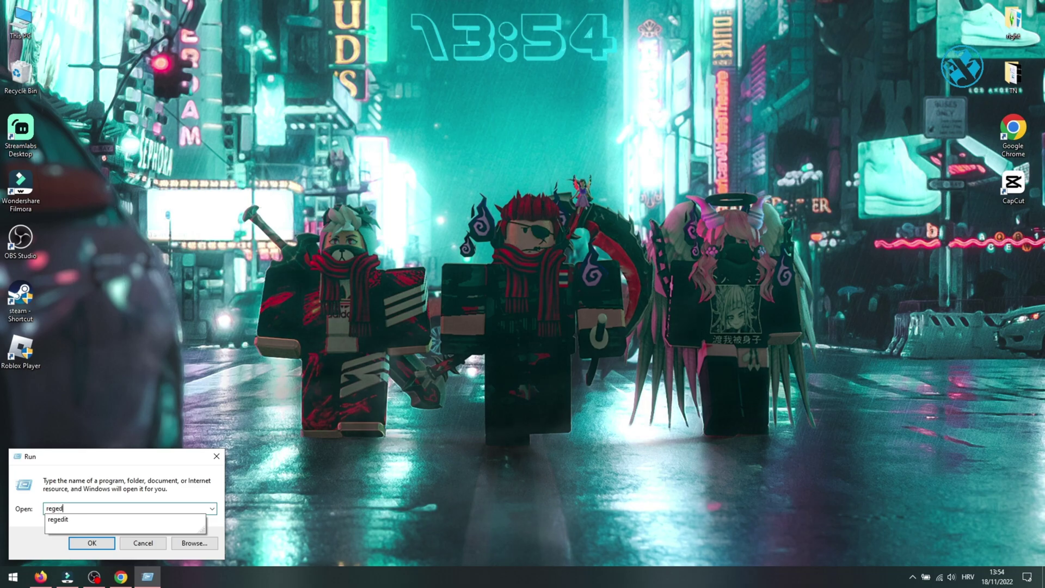
key(Return)
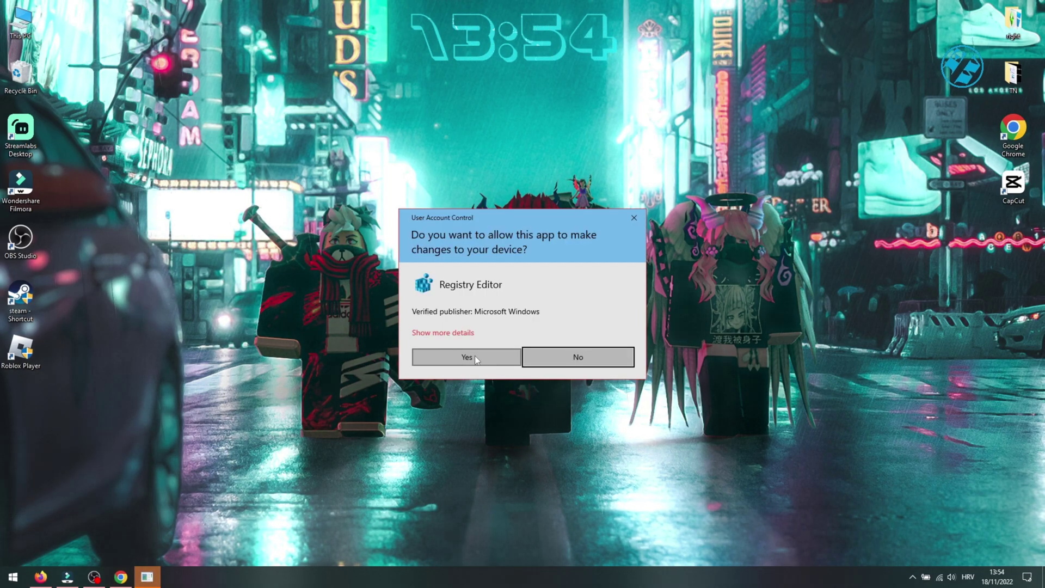
click(470, 356)
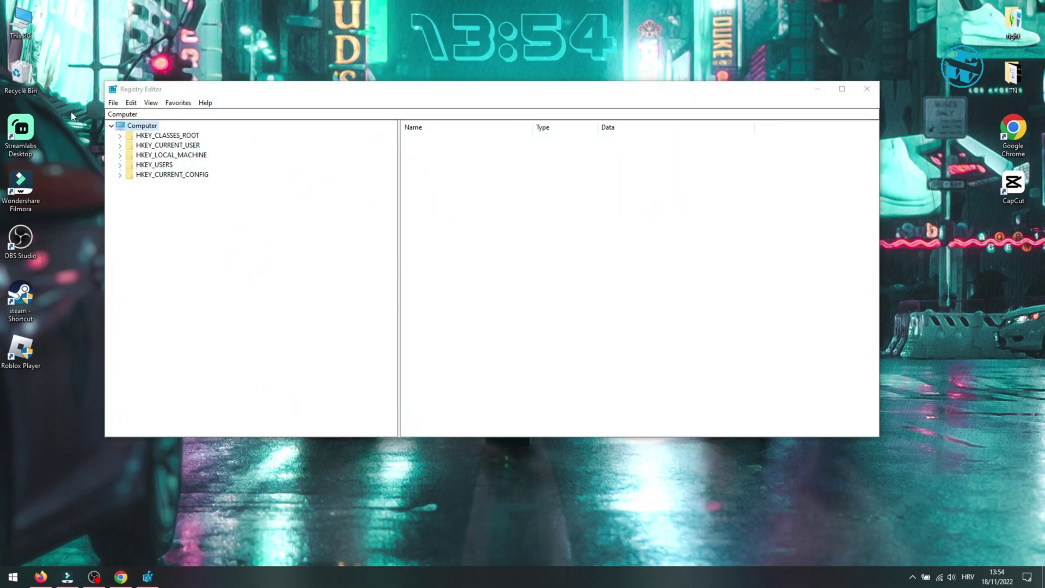
- Browse HKEY_CURRENT_USER\SOFTWARE to the Roblox key and bring up its actions
click(142, 146)
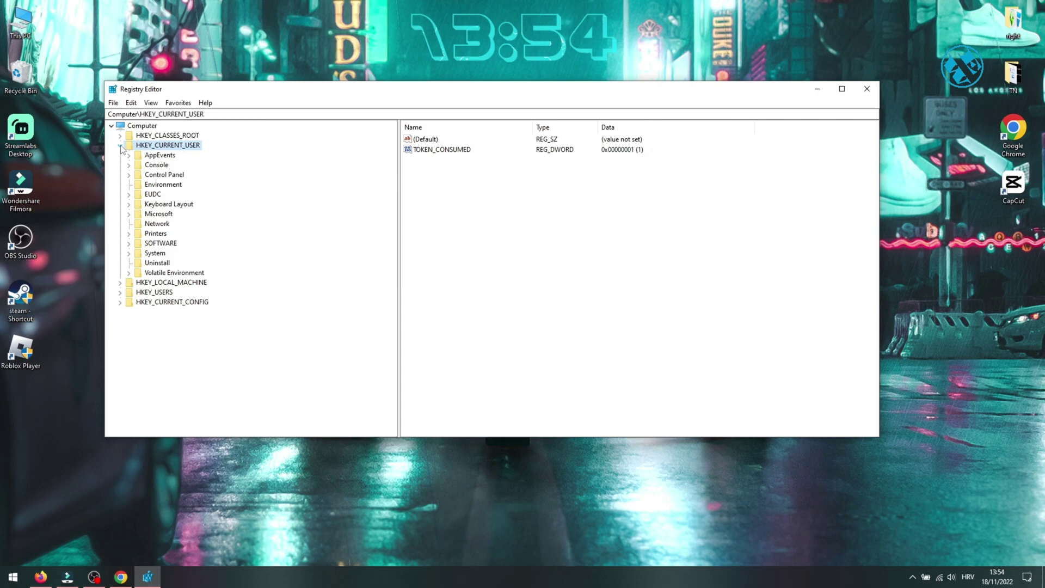
click(128, 244)
scroll(173, 264, down, 4)
scroll(174, 266, down, 1)
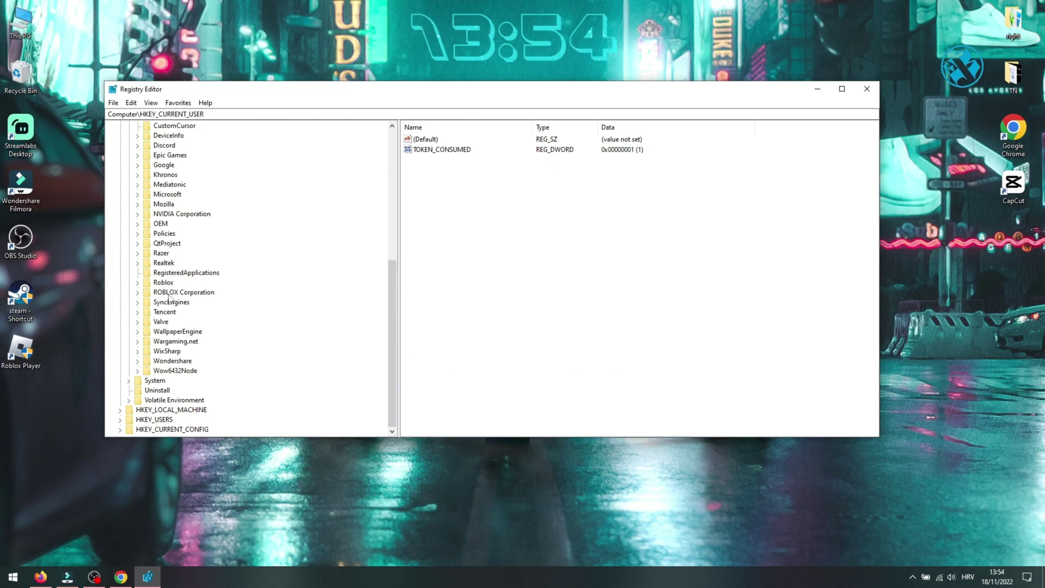
click(163, 282)
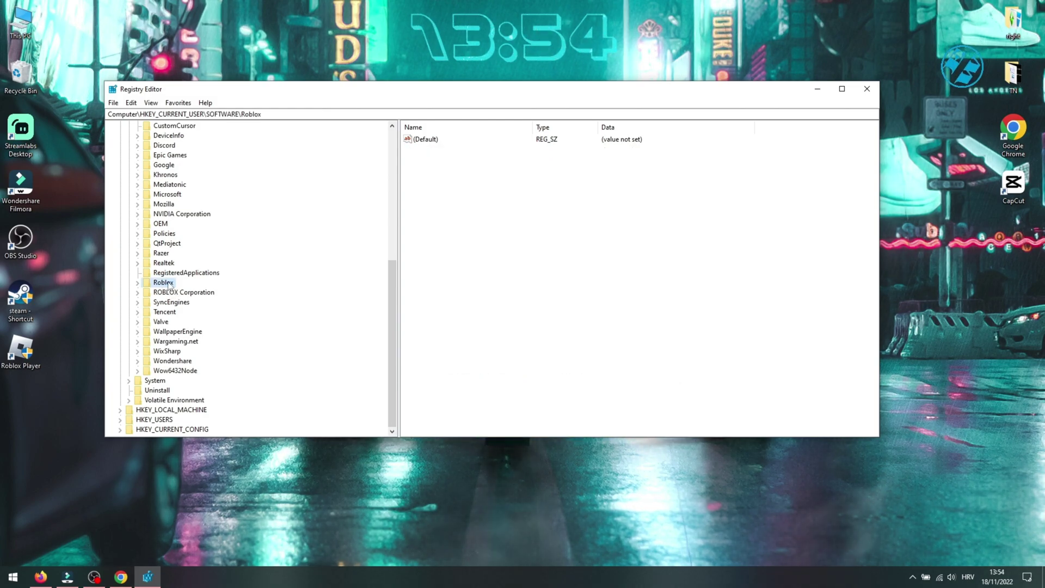
right_click(168, 286)
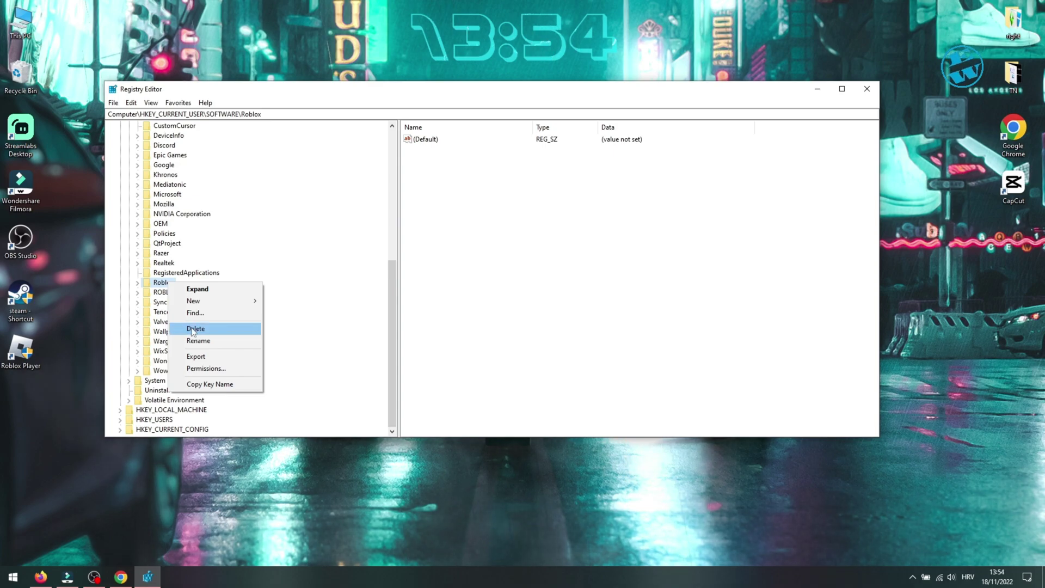
- Inspect the ROBLOX Corporation key's actions without deleting it, then close Registry Editor
click(157, 296)
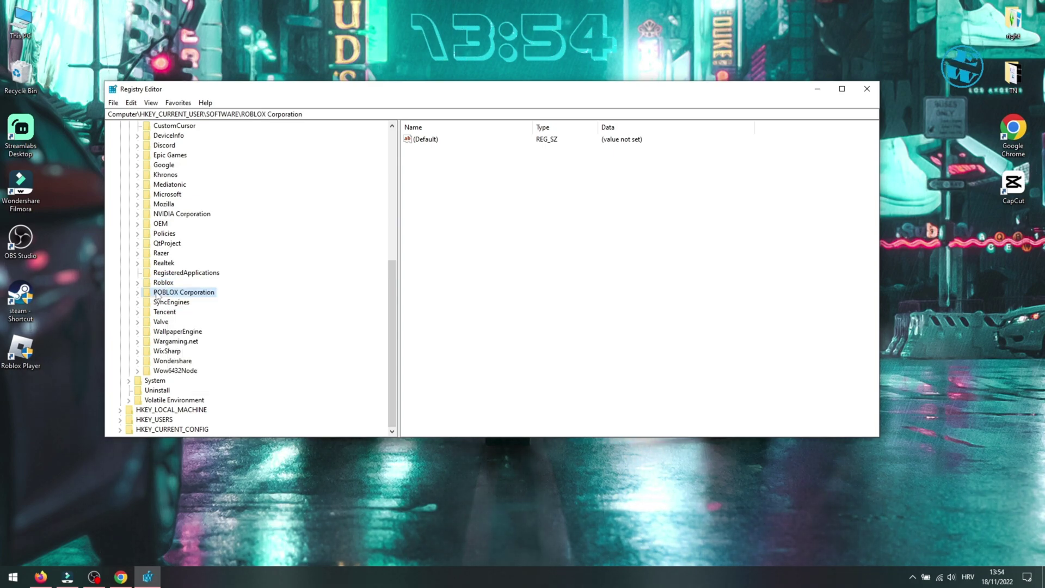
right_click(164, 295)
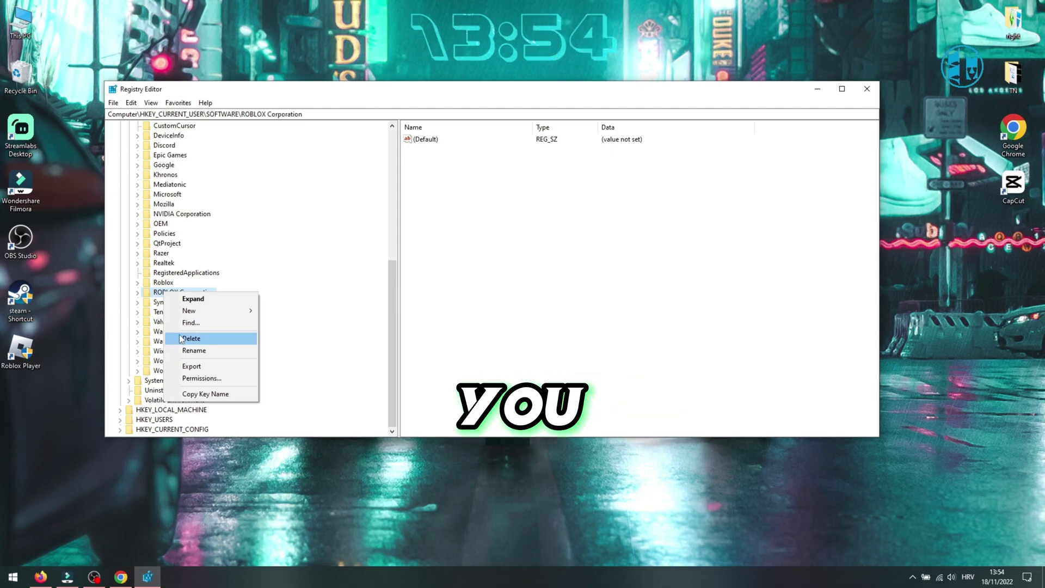
click(372, 297)
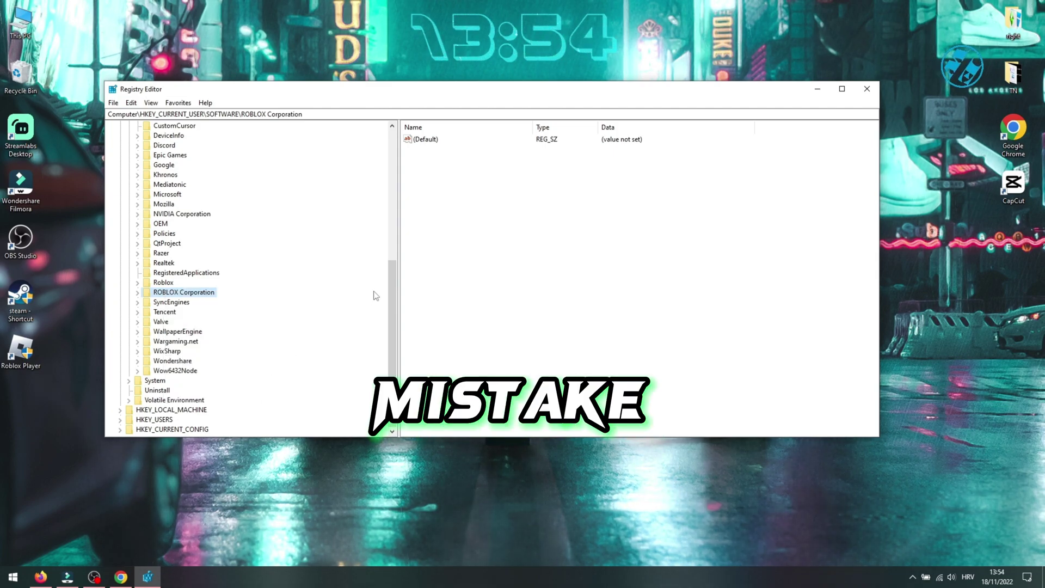
click(867, 89)
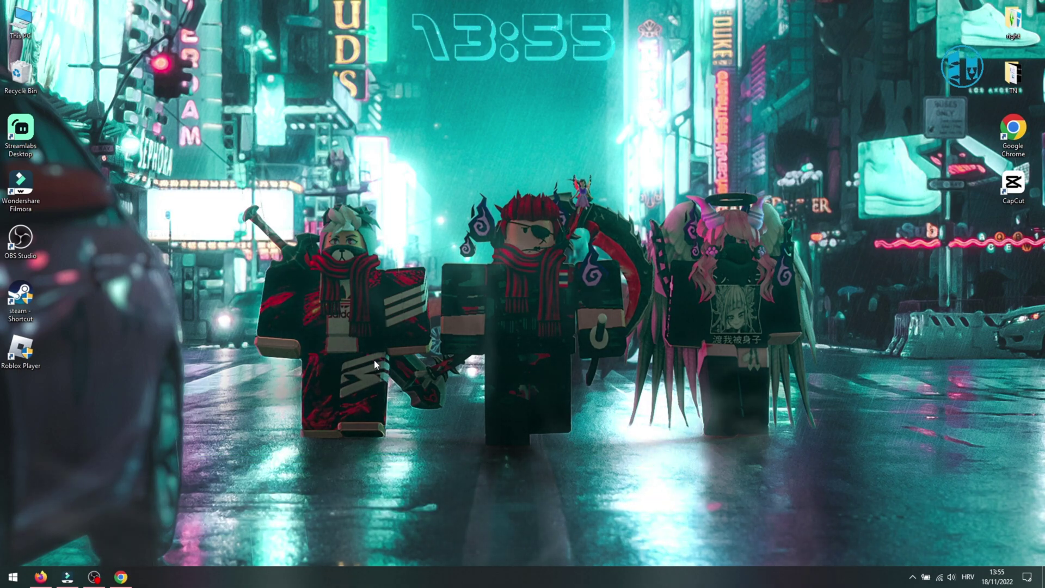
- Copy the Roblox Player install folder's path from File Explorer, then close that window
right_click(22, 352)
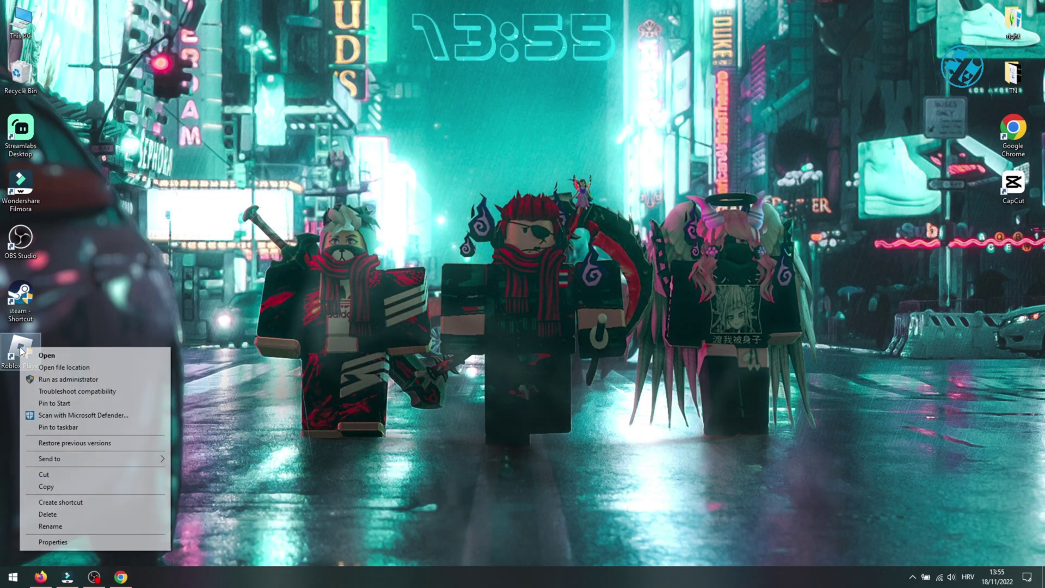
click(64, 367)
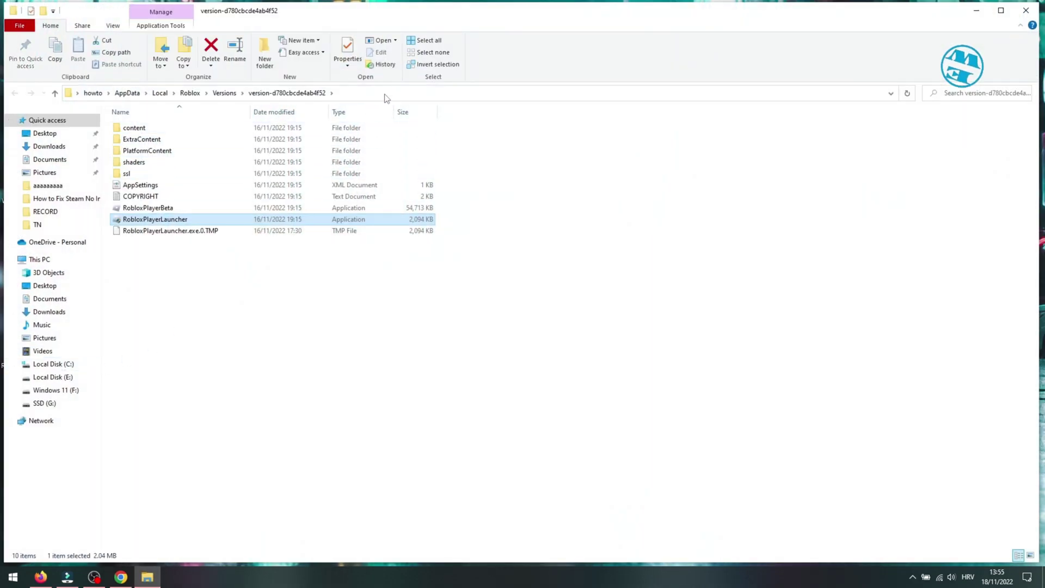
right_click(181, 96)
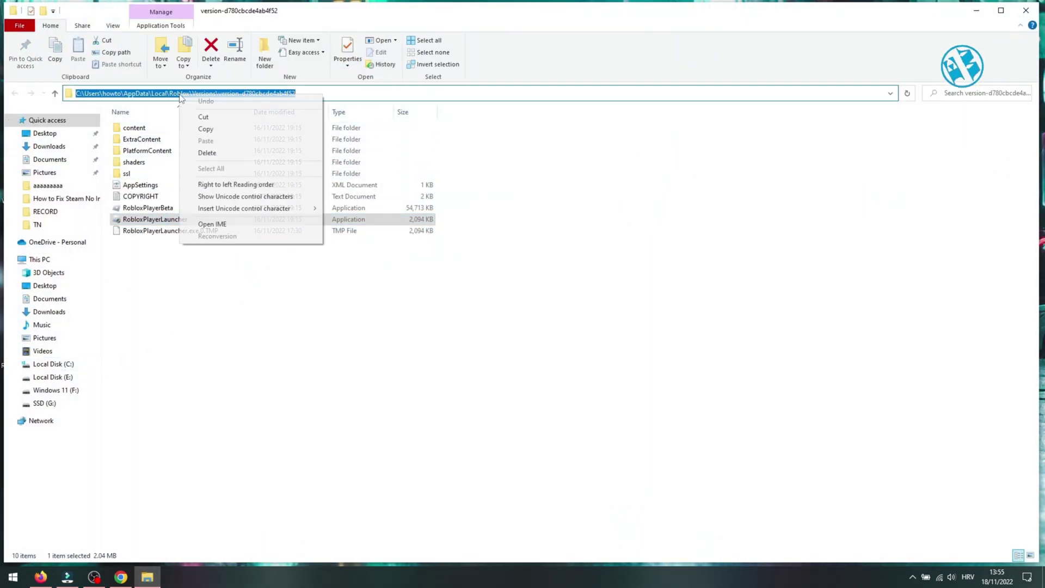
click(206, 129)
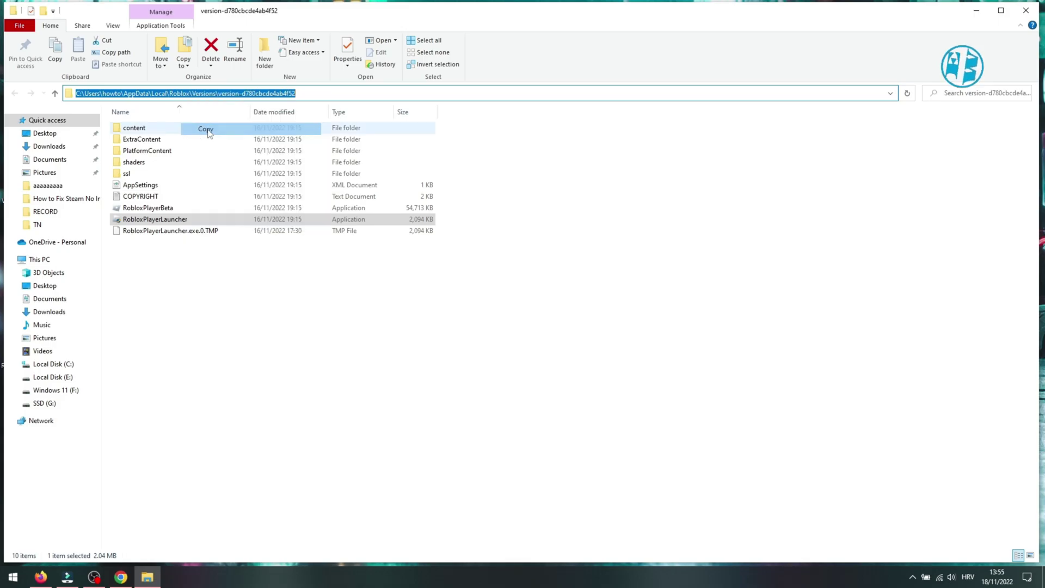
click(1025, 11)
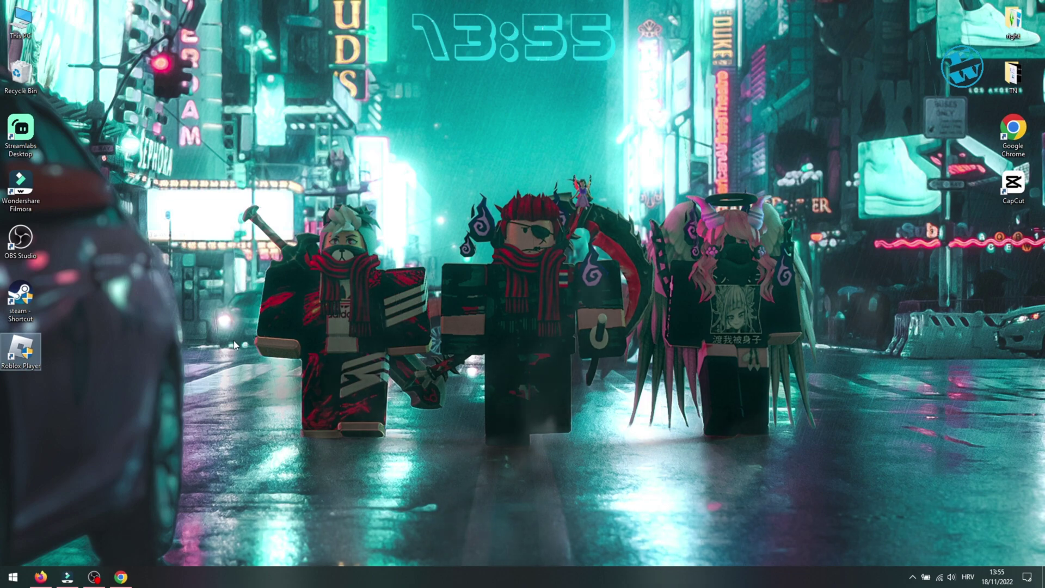
- Launch Windows Defender Firewall with Advanced Security from a Start search for 'firewall'
click(5, 580)
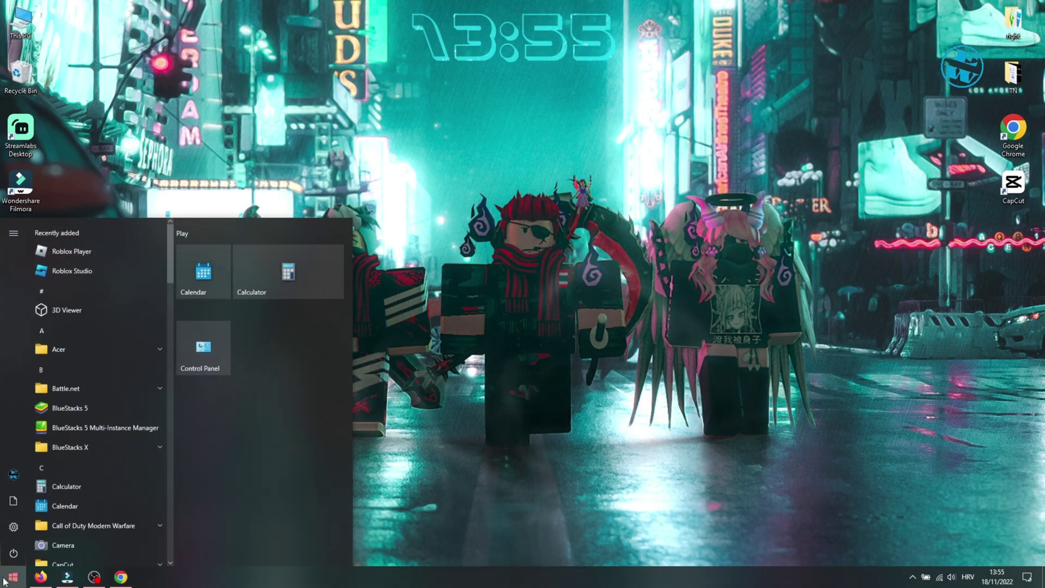
text(firewa)
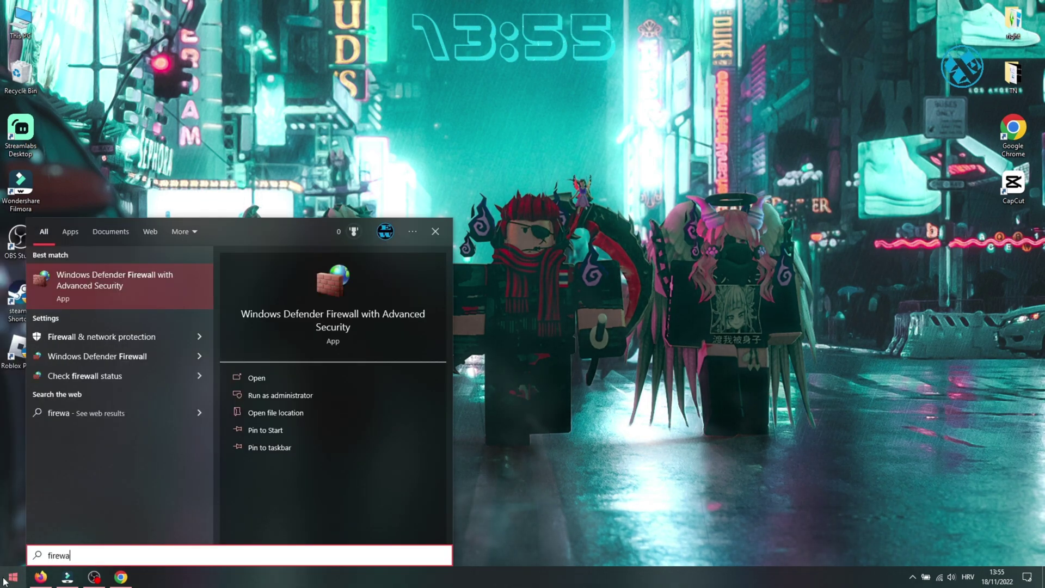
text(ll)
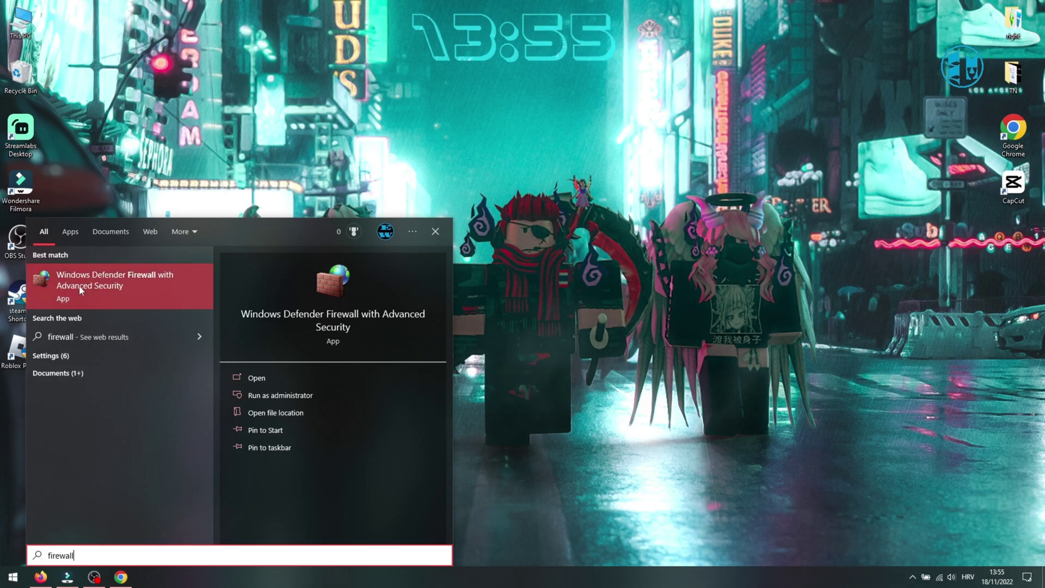
click(129, 295)
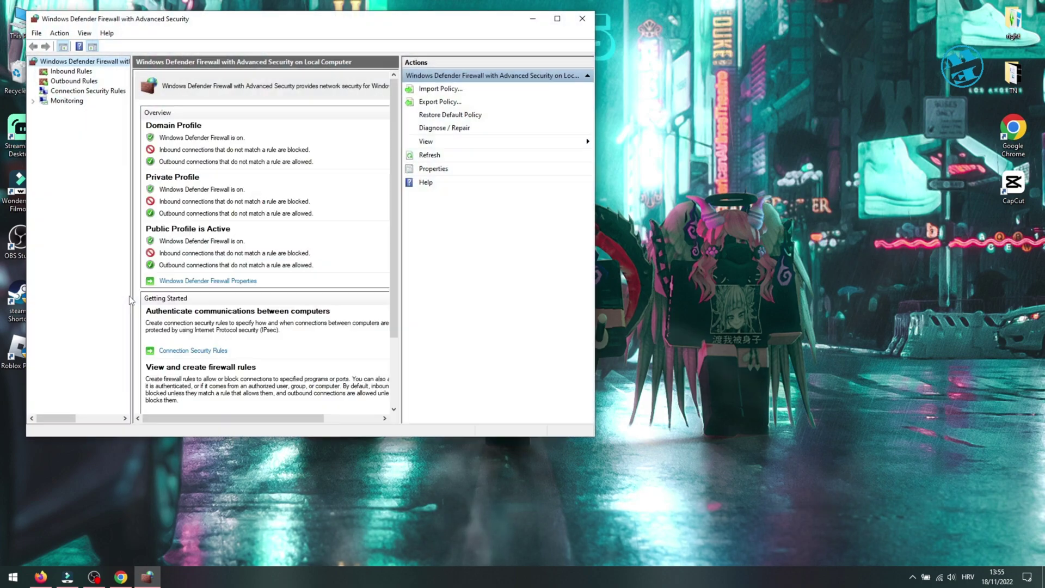
- Maximize the console and start a new program-based inbound rule, browsing for its executable
click(557, 18)
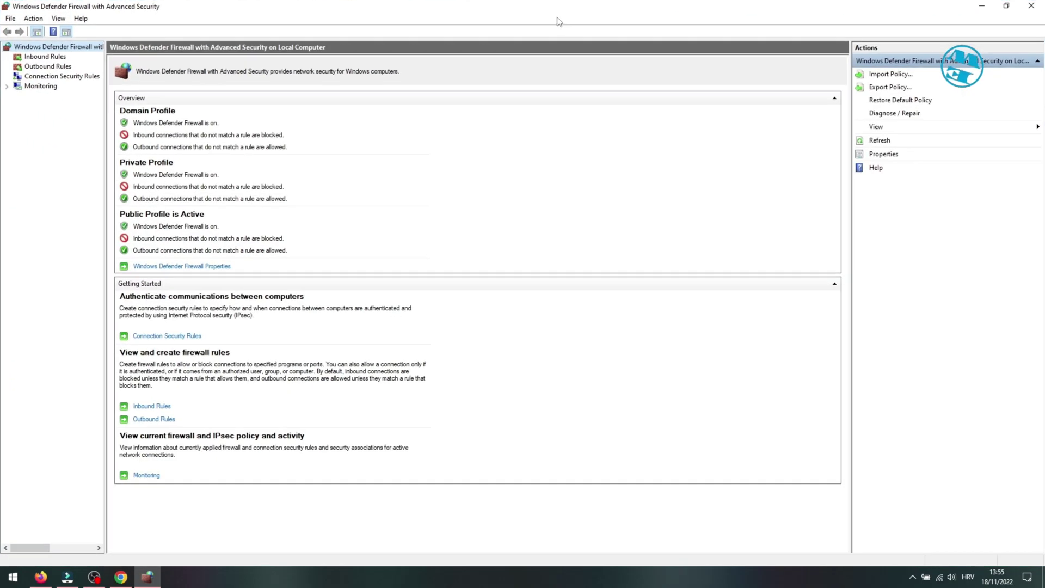
click(46, 57)
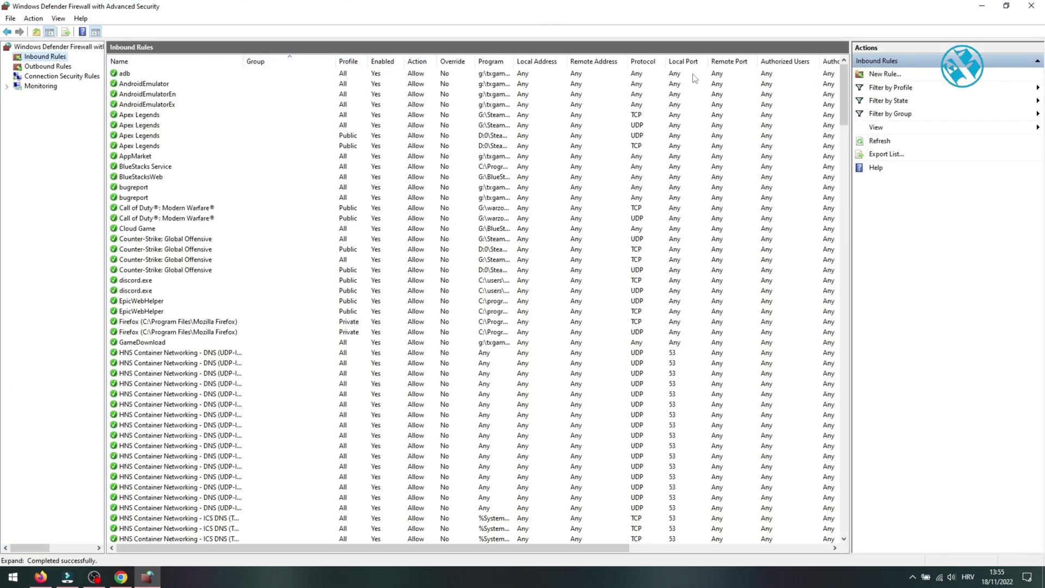
click(882, 74)
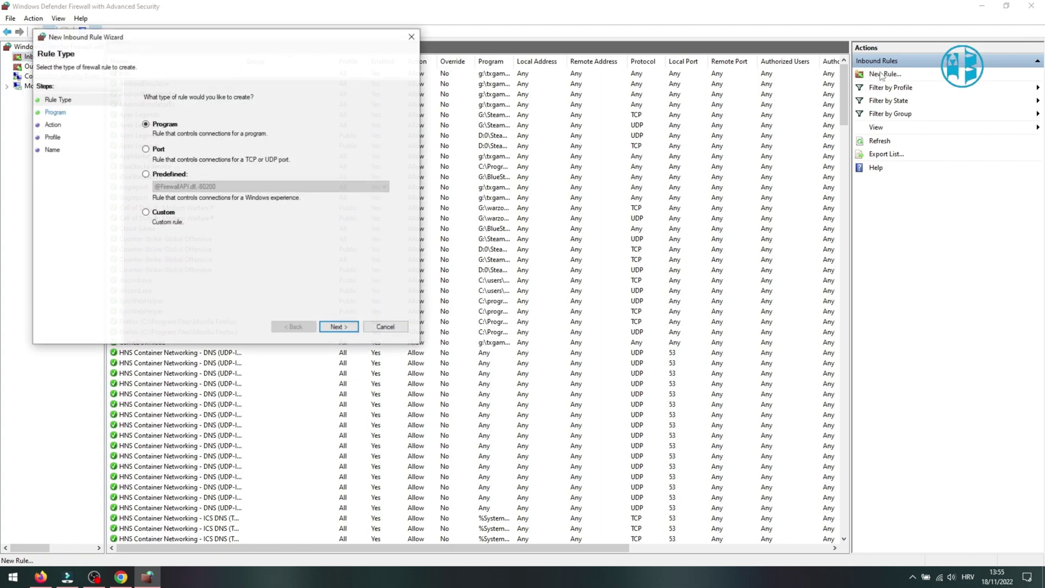
click(336, 327)
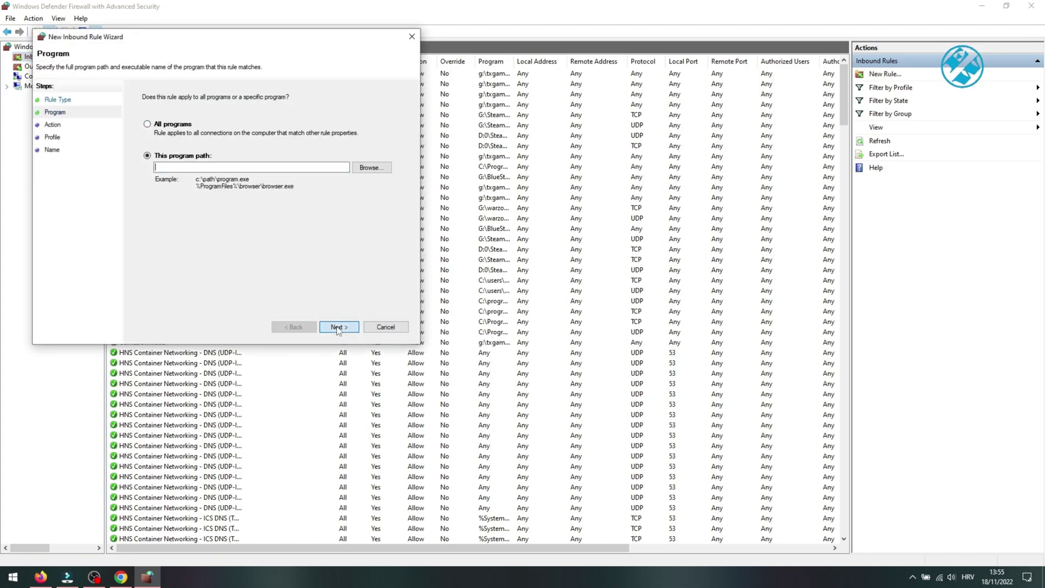
click(366, 169)
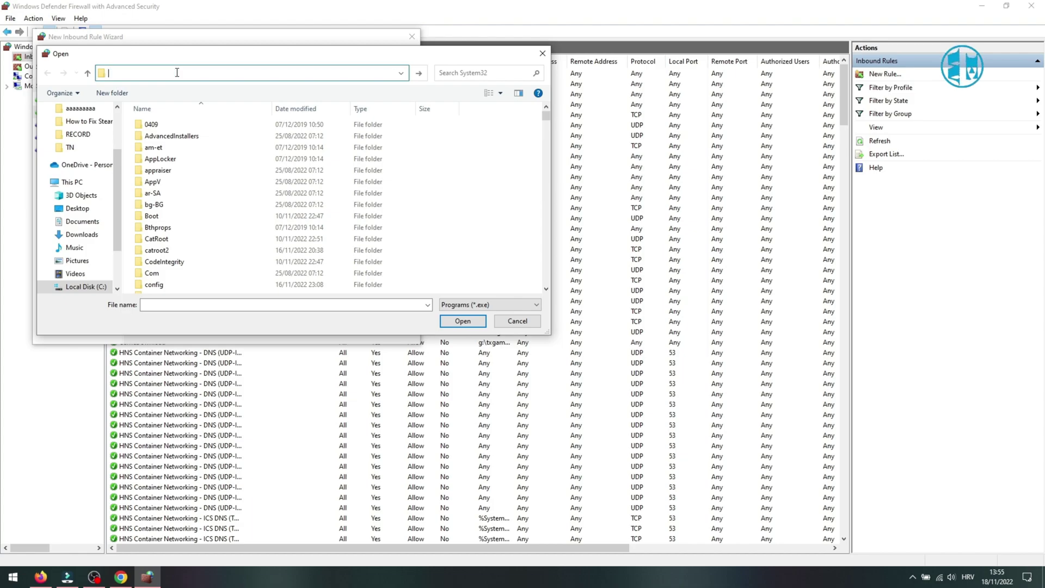
- Paste the Roblox folder path and select RobloxPlayerLauncher as the rule's program
right_click(129, 72)
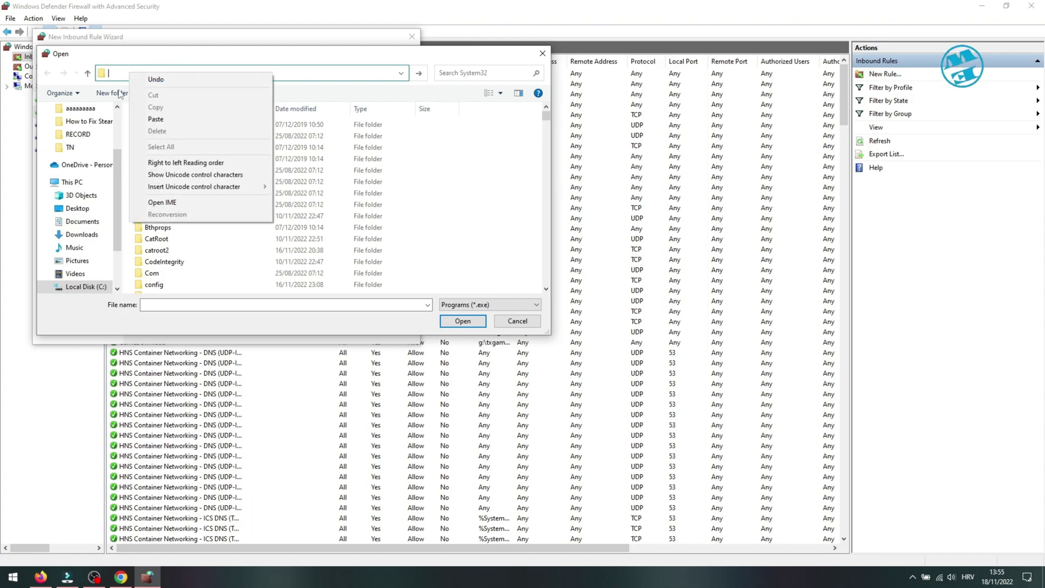
click(162, 120)
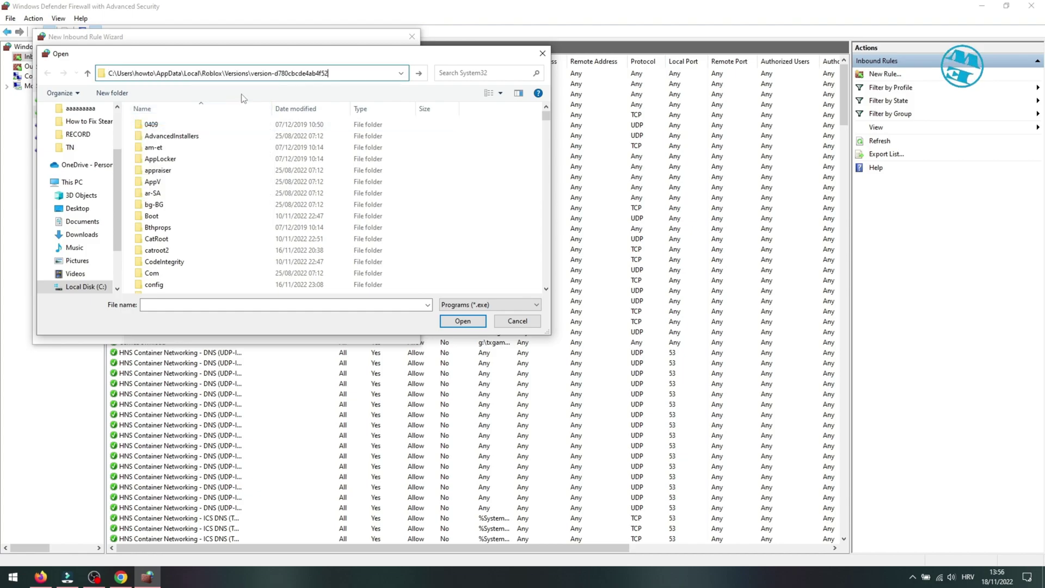
key(Return)
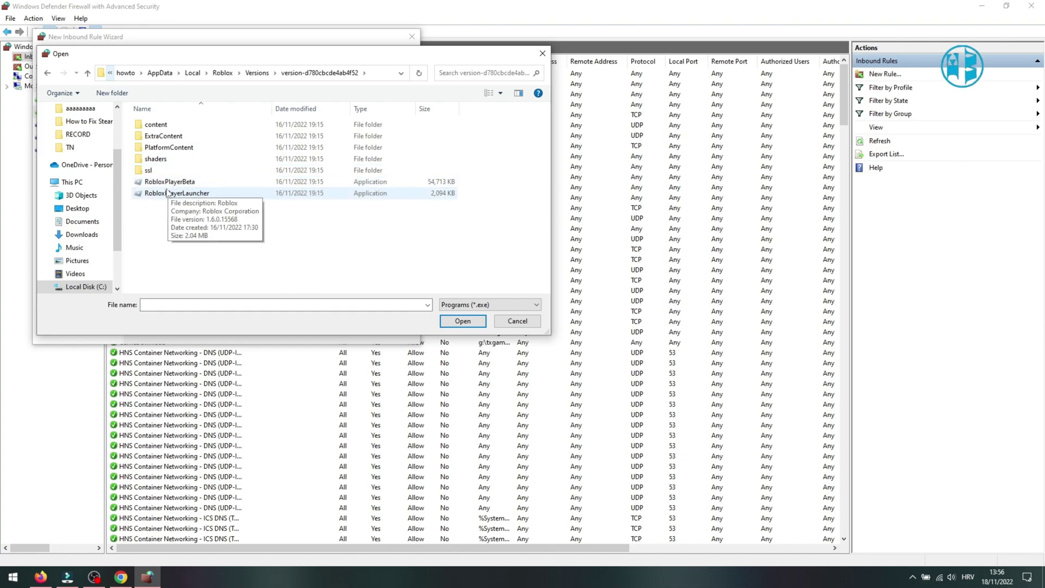
click(463, 322)
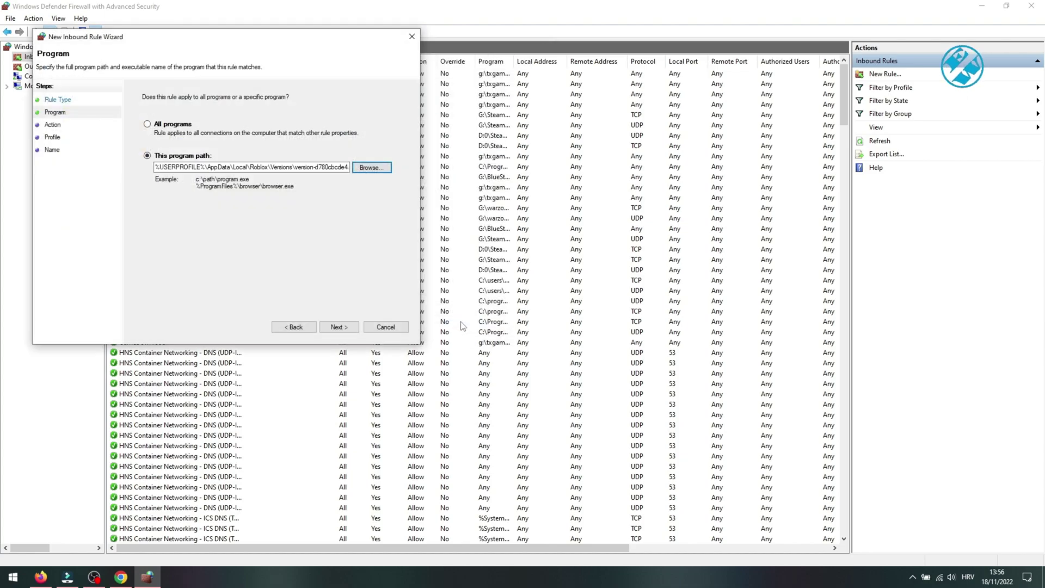
click(339, 328)
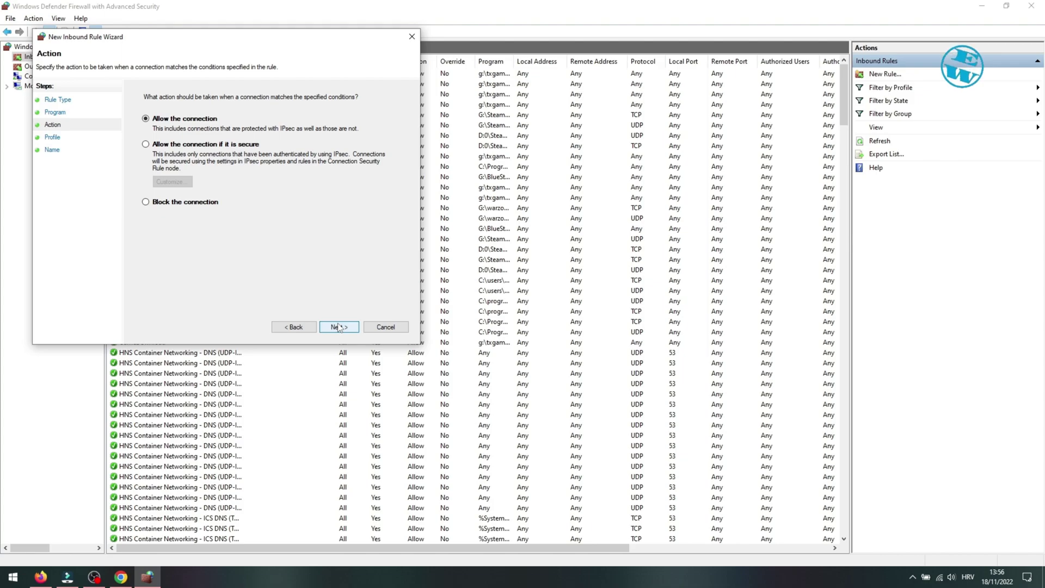
- Allow the connection on all network profiles and finish the rule named roblox
click(339, 328)
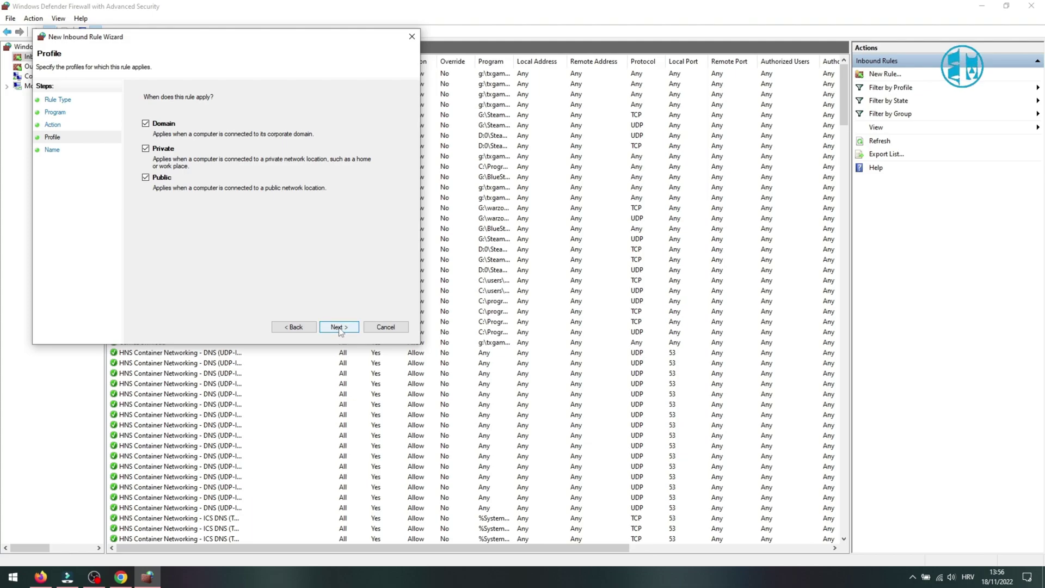
click(340, 330)
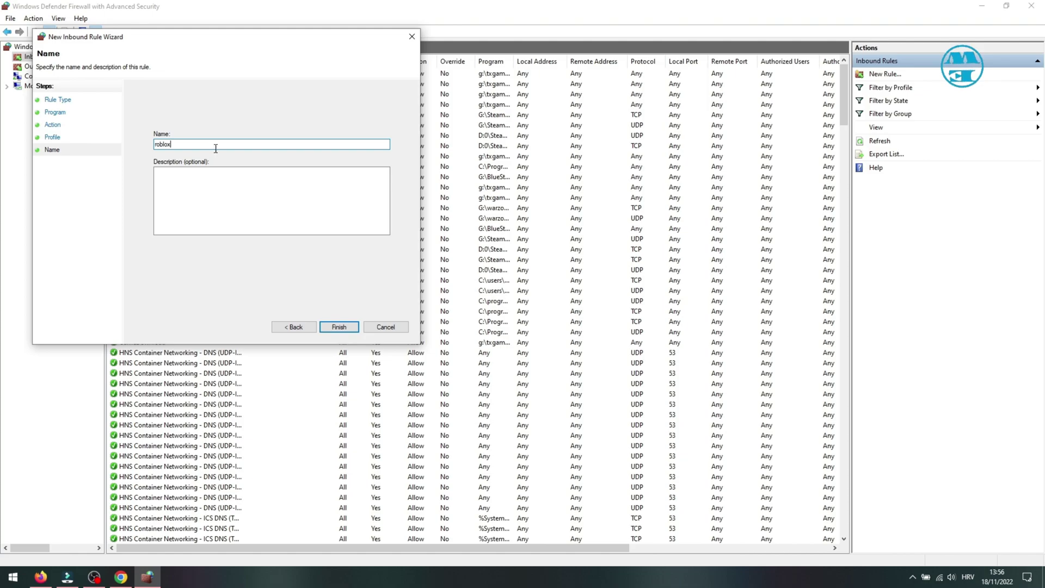
click(340, 328)
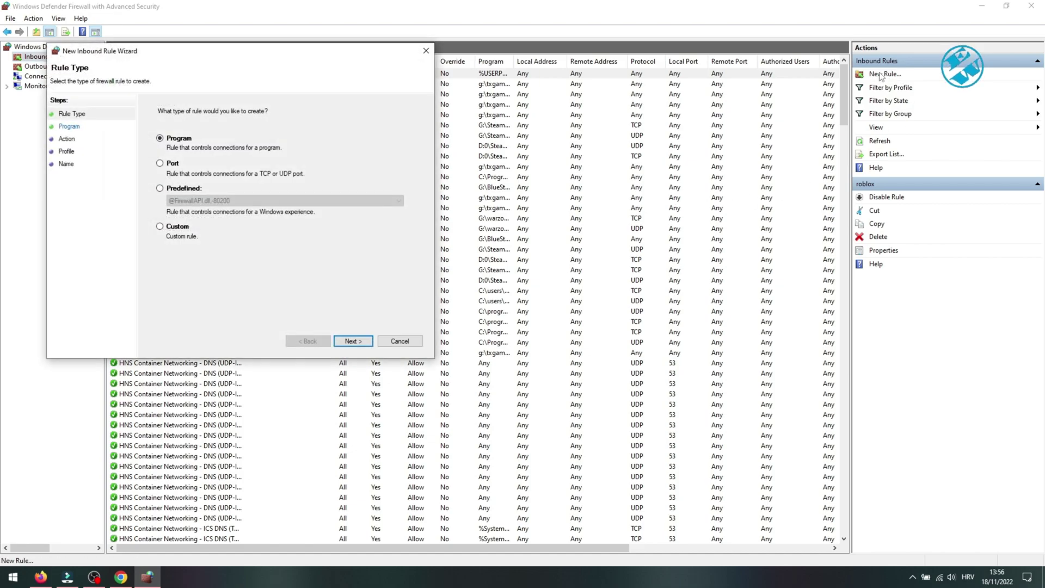
- Create a second inbound rule named roblox allowing RobloxPlayerBeta on all profiles
click(352, 342)
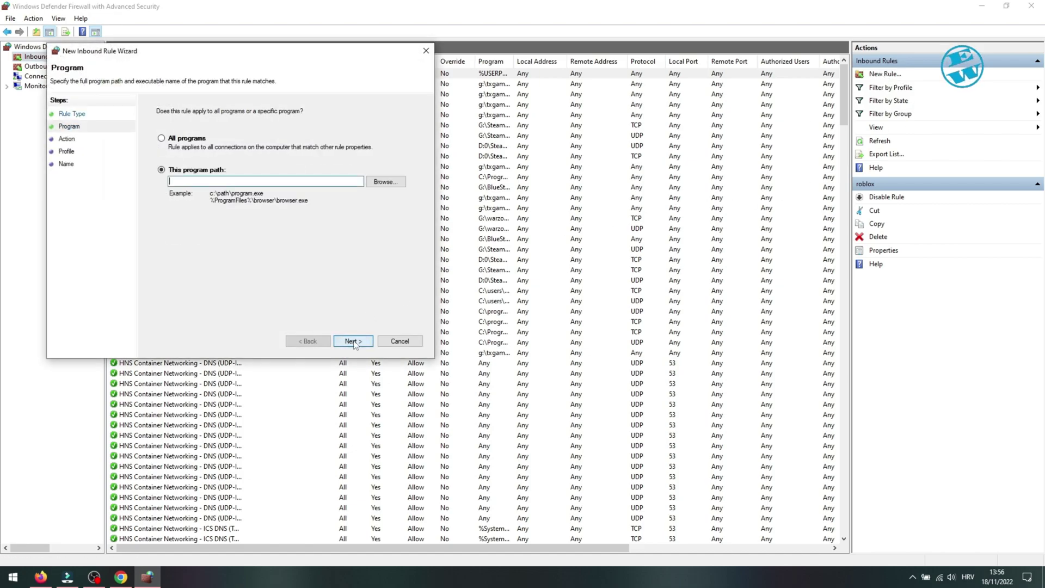
click(383, 183)
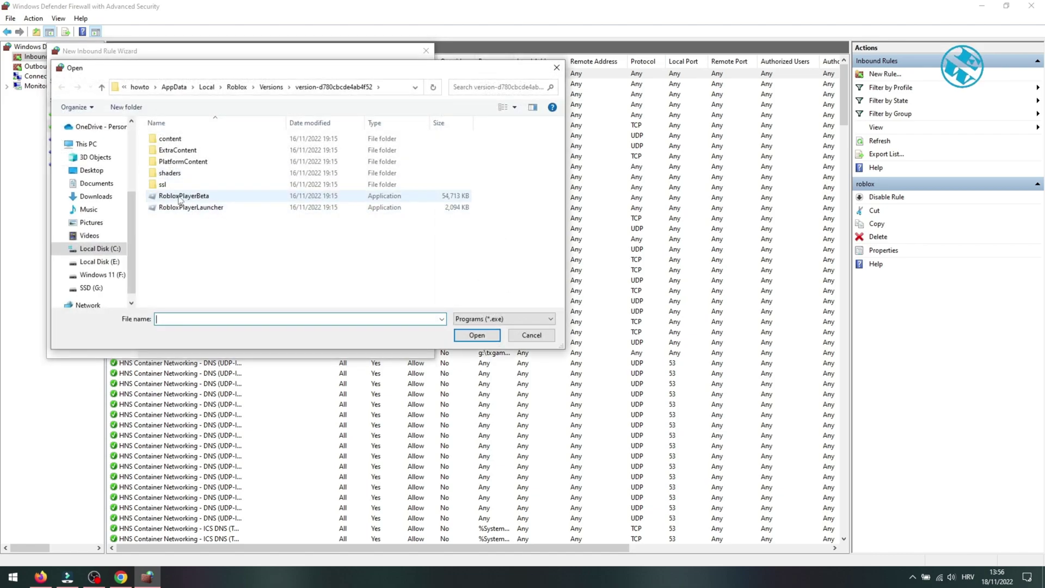
click(480, 336)
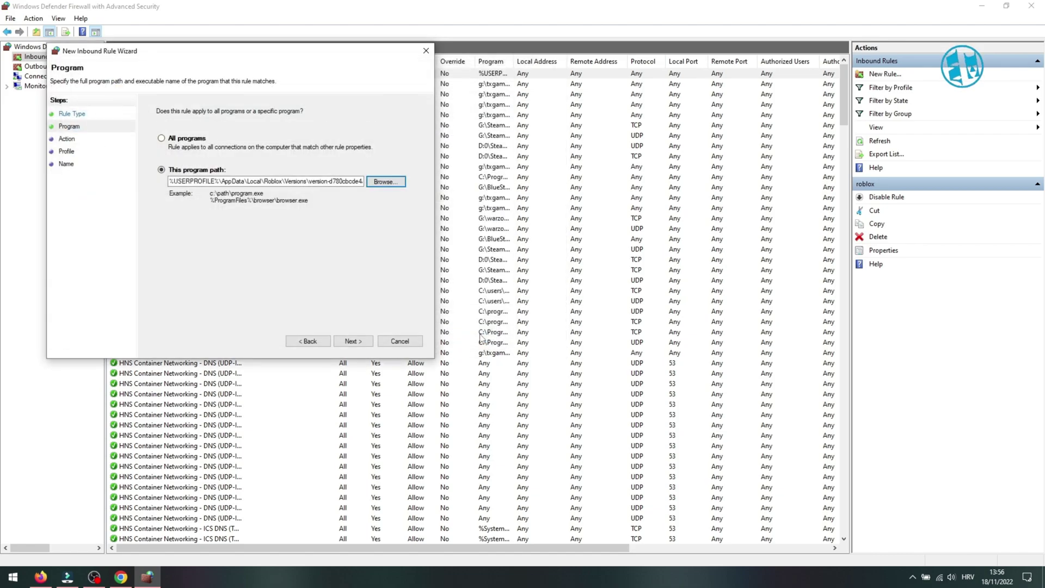
click(353, 342)
click(355, 348)
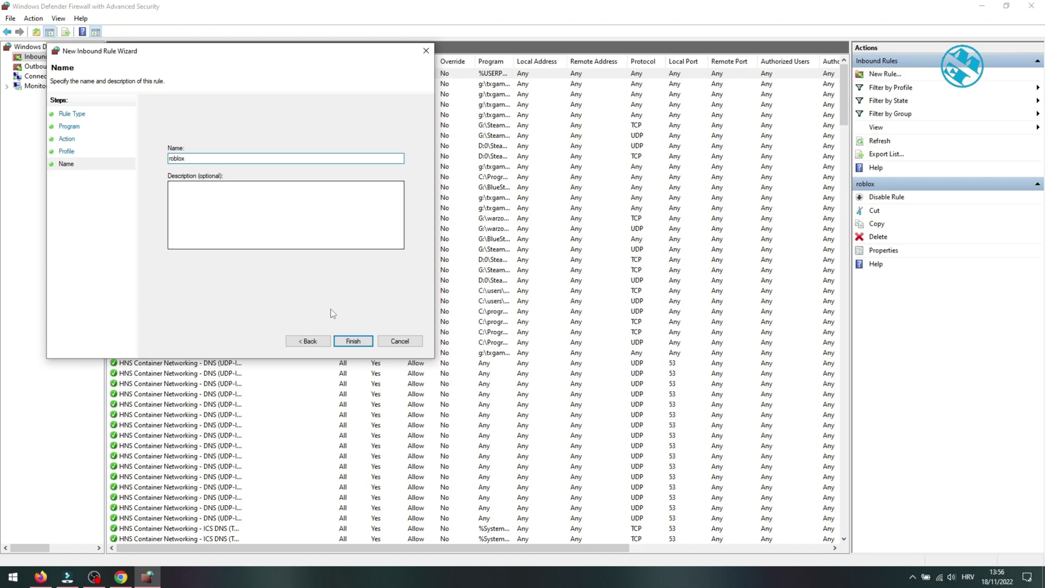
click(349, 343)
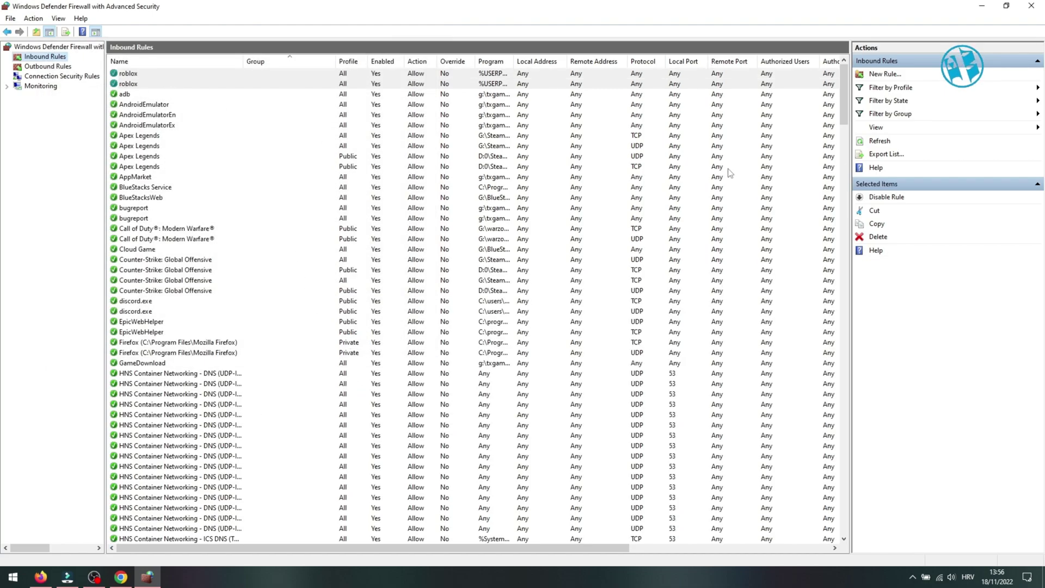
- Close the firewall console, returning to Firefox
click(1031, 6)
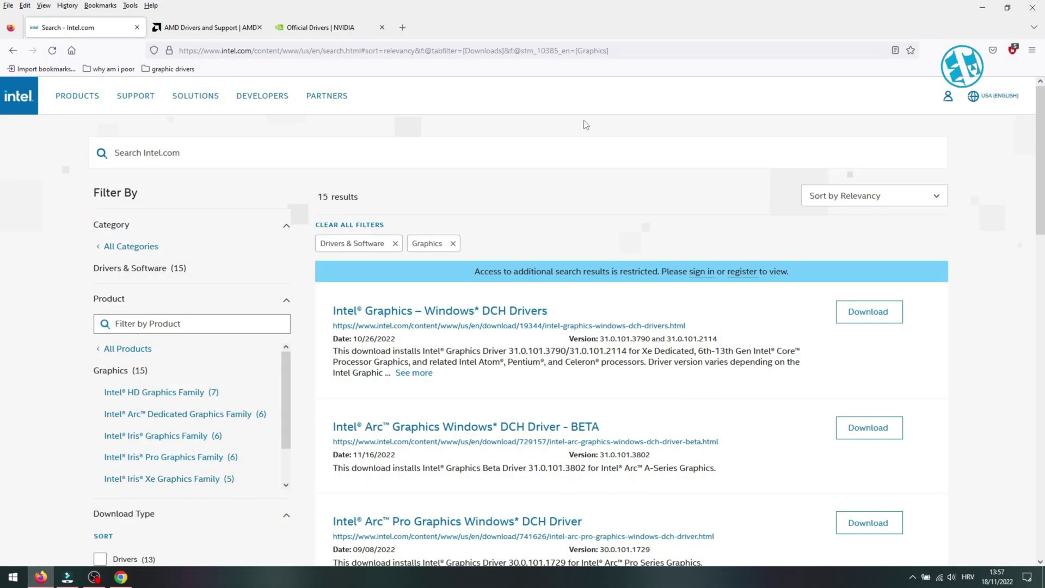
- Clear only Firefox's cached web content from Privacy & Security settings, keeping cookies
click(1032, 52)
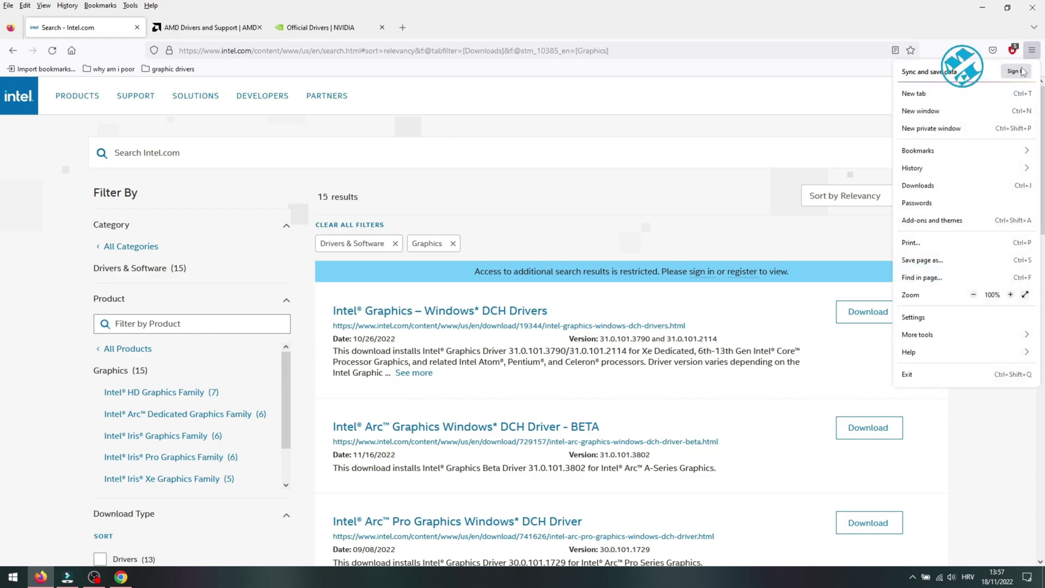
click(918, 317)
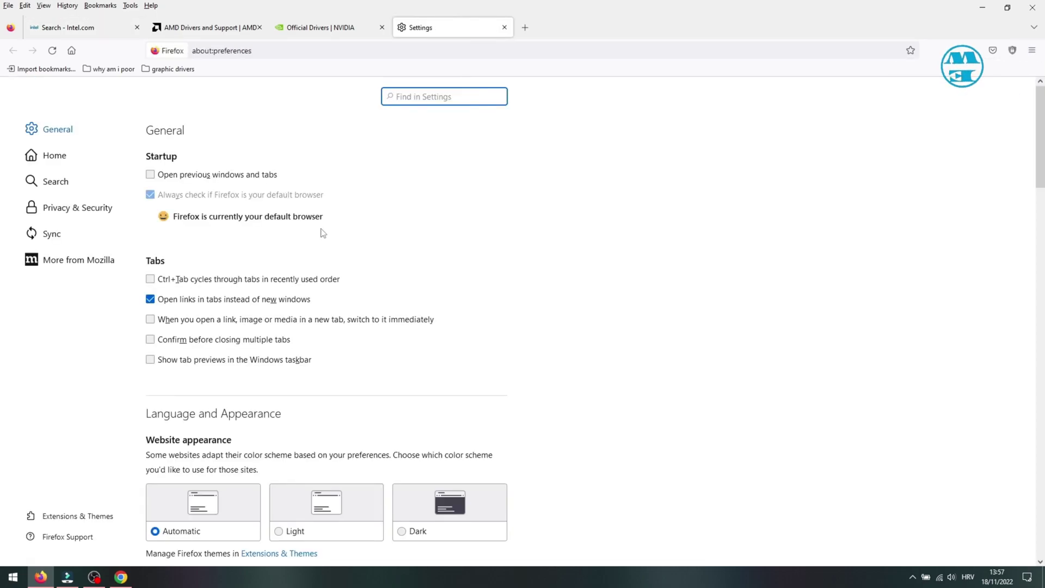
click(78, 215)
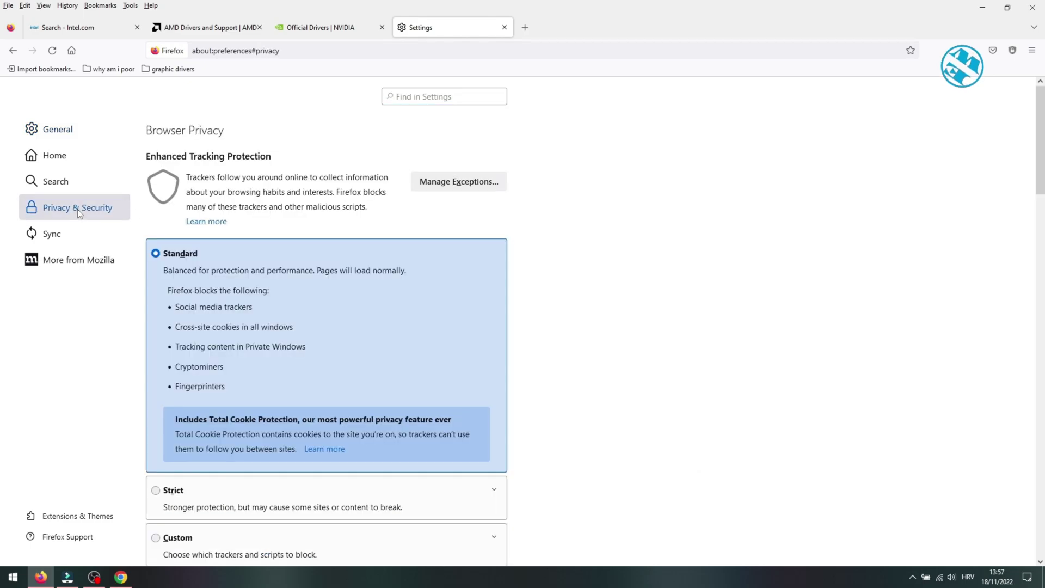
scroll(341, 308, down, 4)
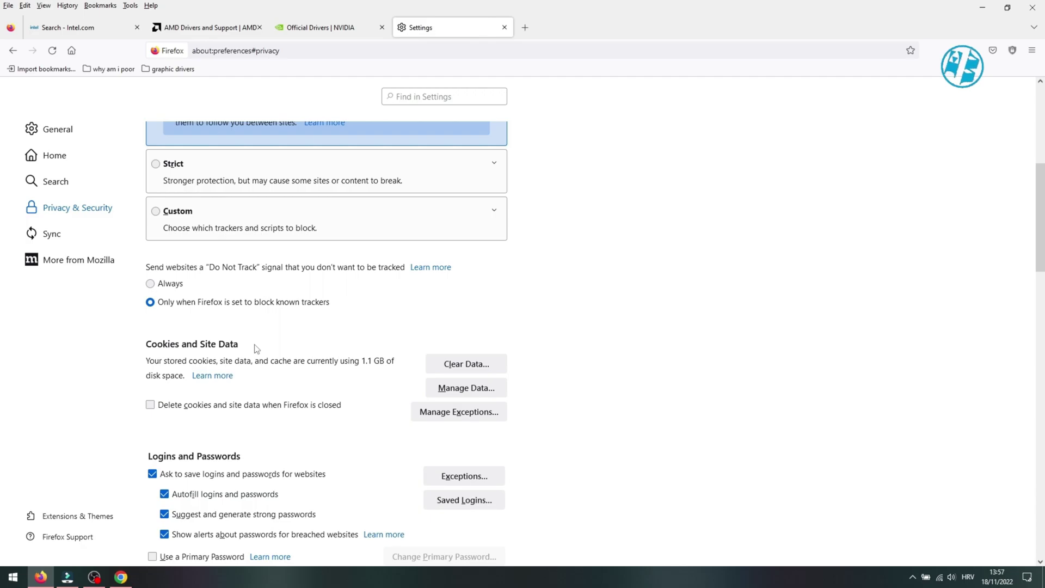
click(452, 368)
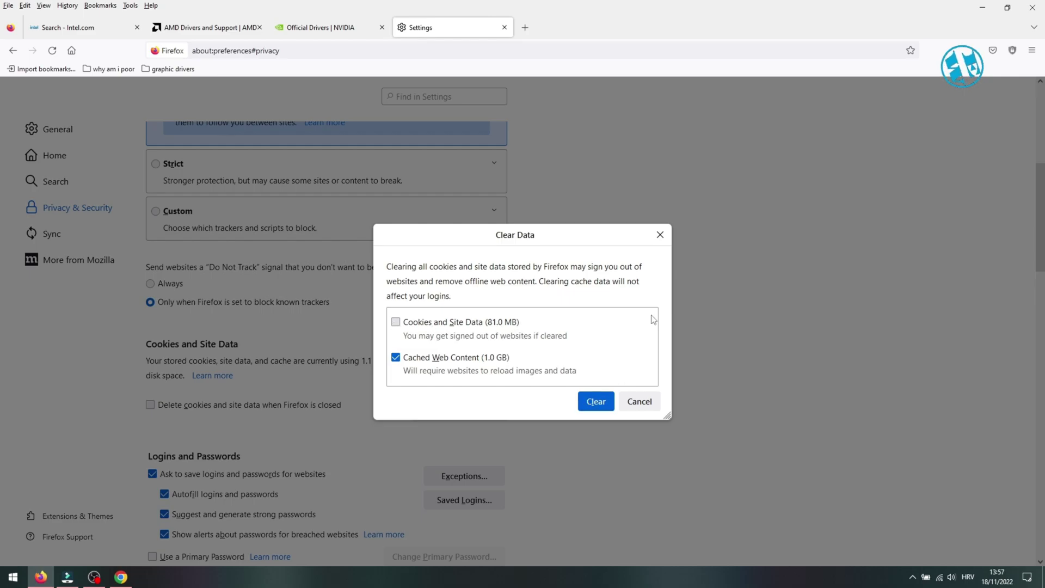
click(660, 236)
- Clear Chrome's cached images and files for all time, then close Chrome
click(1033, 8)
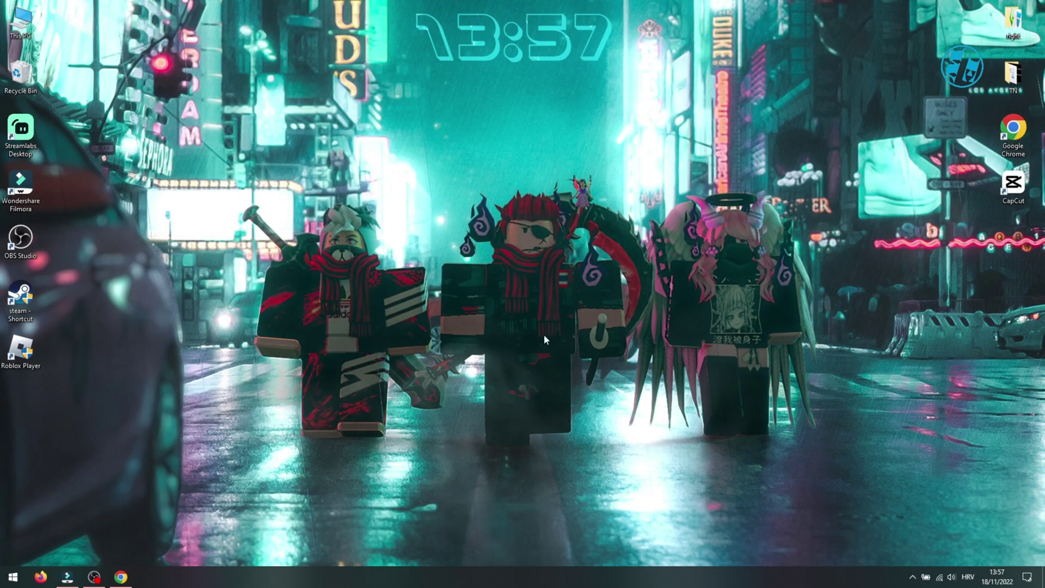
click(122, 577)
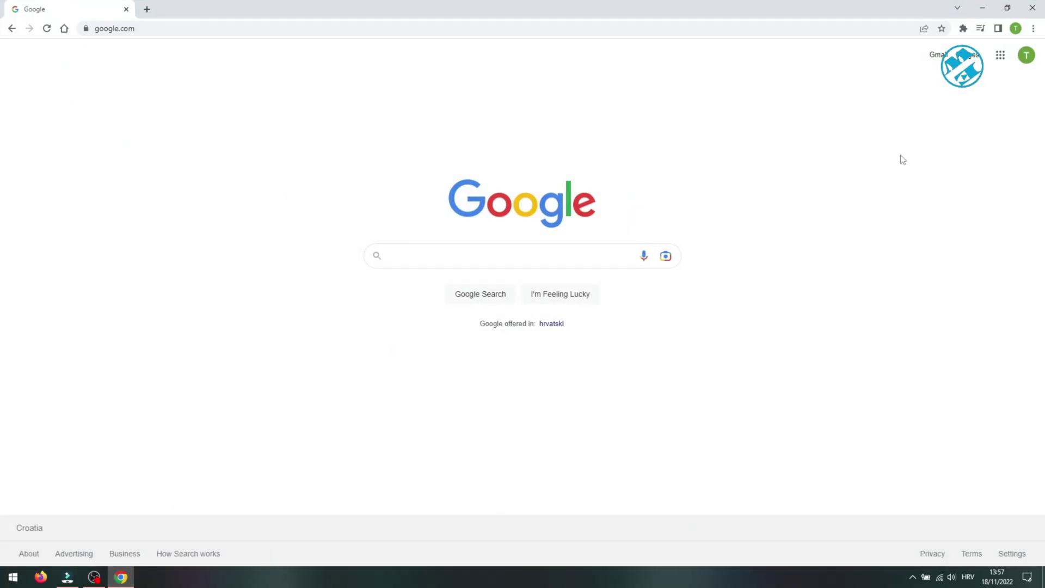
click(1032, 29)
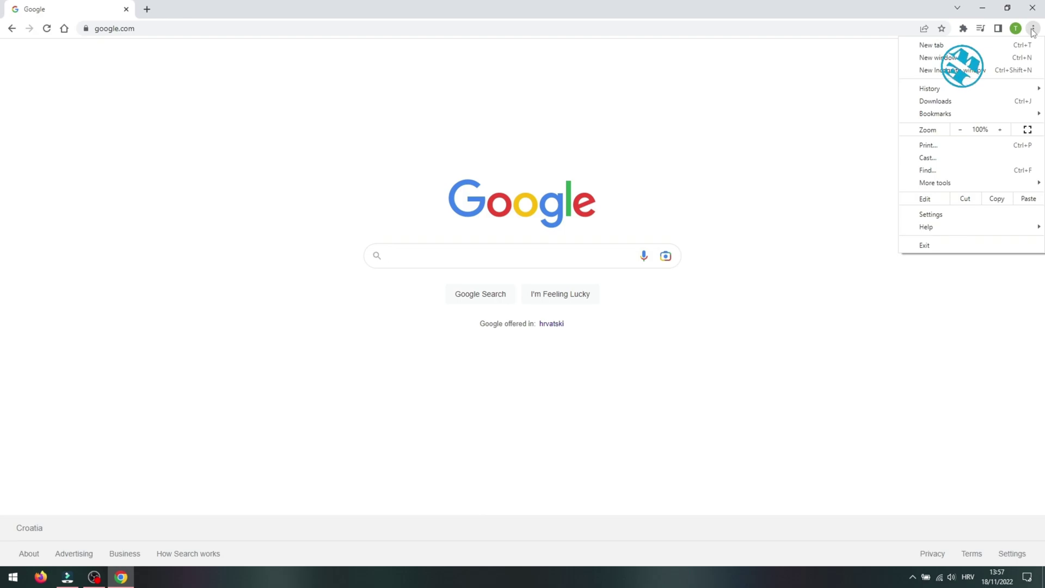
mouse_move(936, 183)
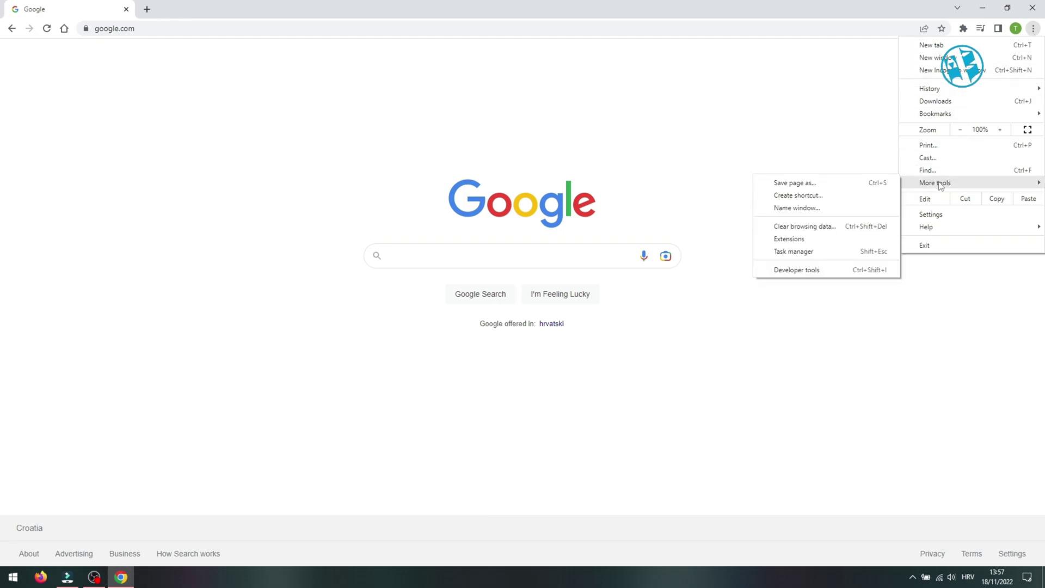
click(827, 230)
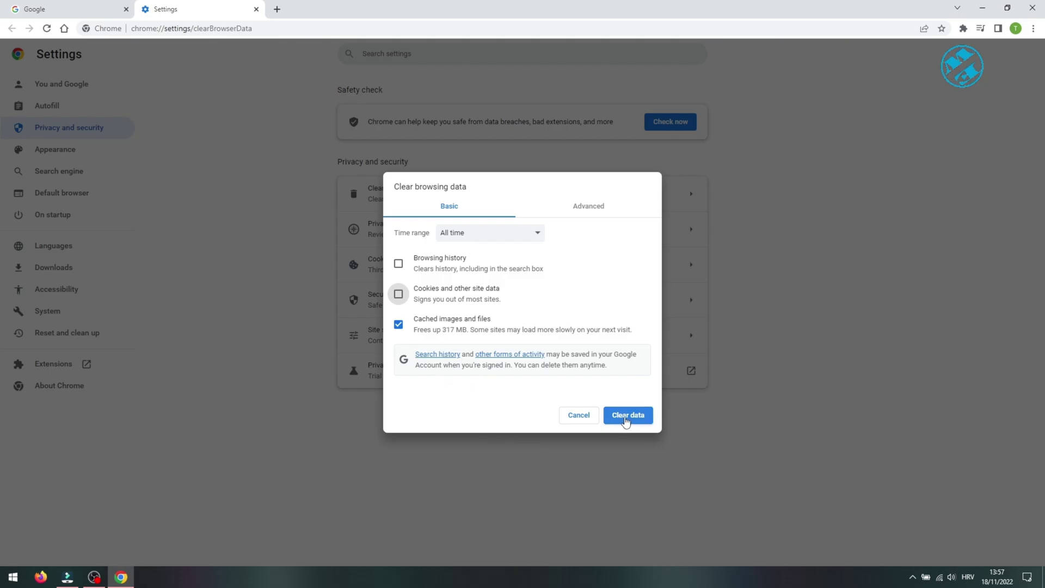
click(1032, 10)
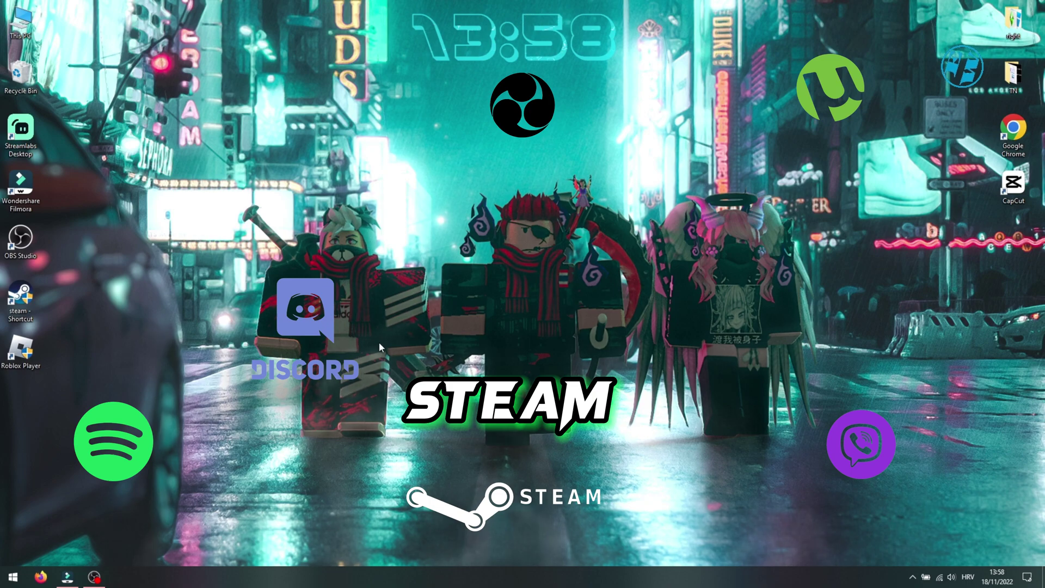
- Show and dismiss the hidden notification area icons flyout
click(913, 577)
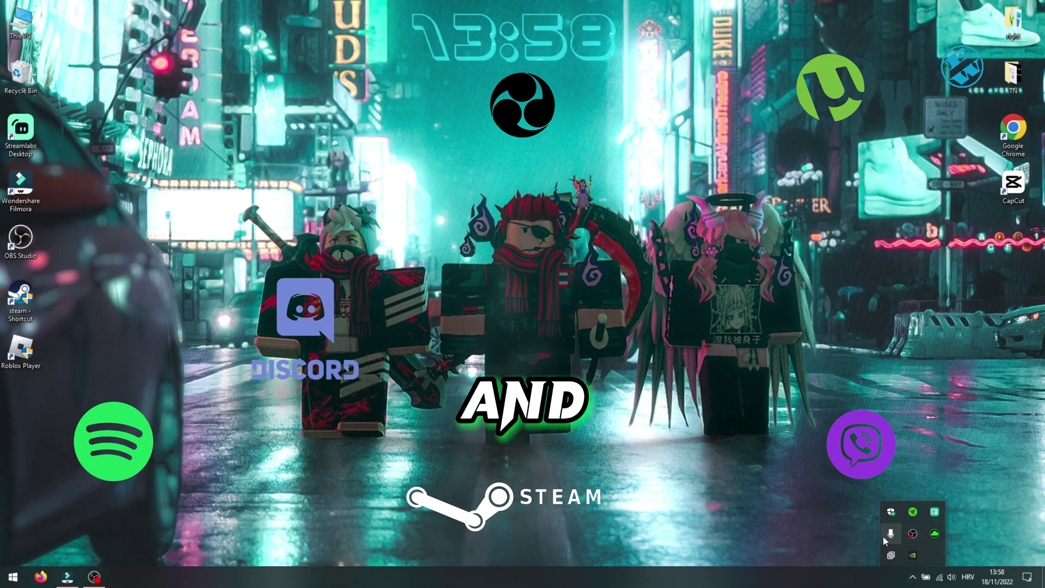
click(690, 455)
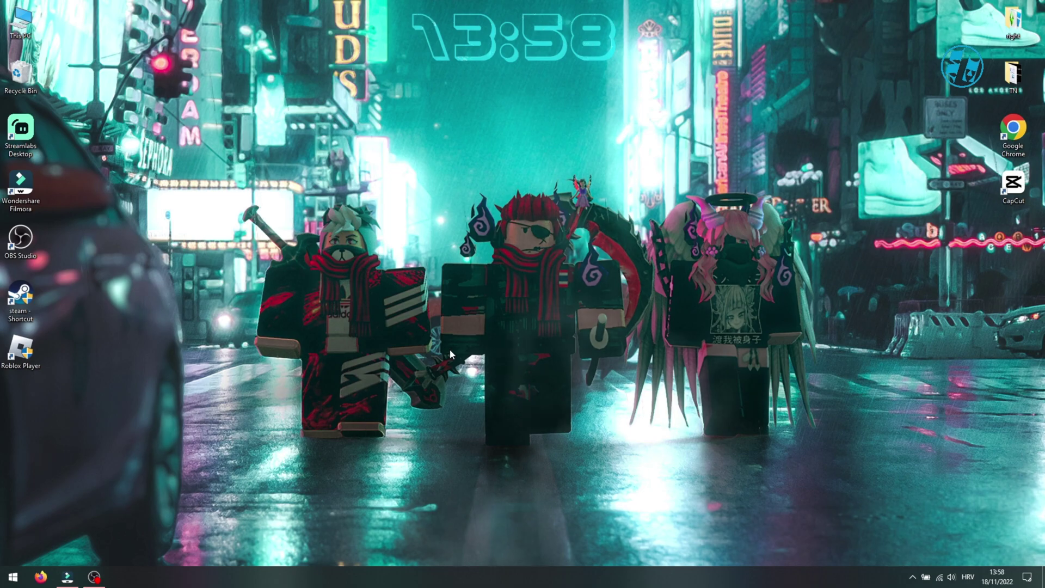
- In Settings > Privacy > Background apps, stop Crosshair V2, Lively Wallpaper and TikTok running in the background
click(12, 577)
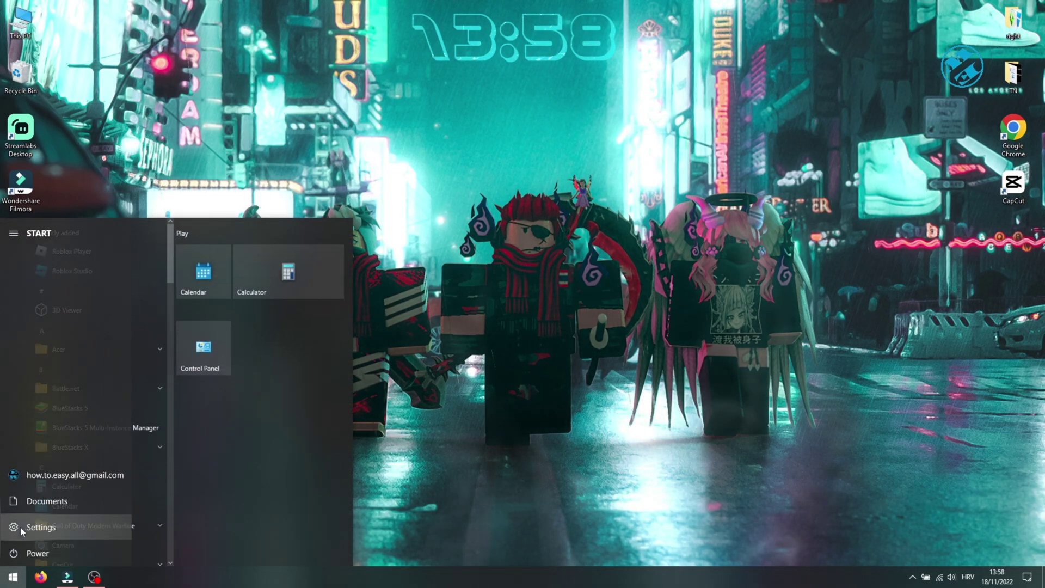
click(20, 527)
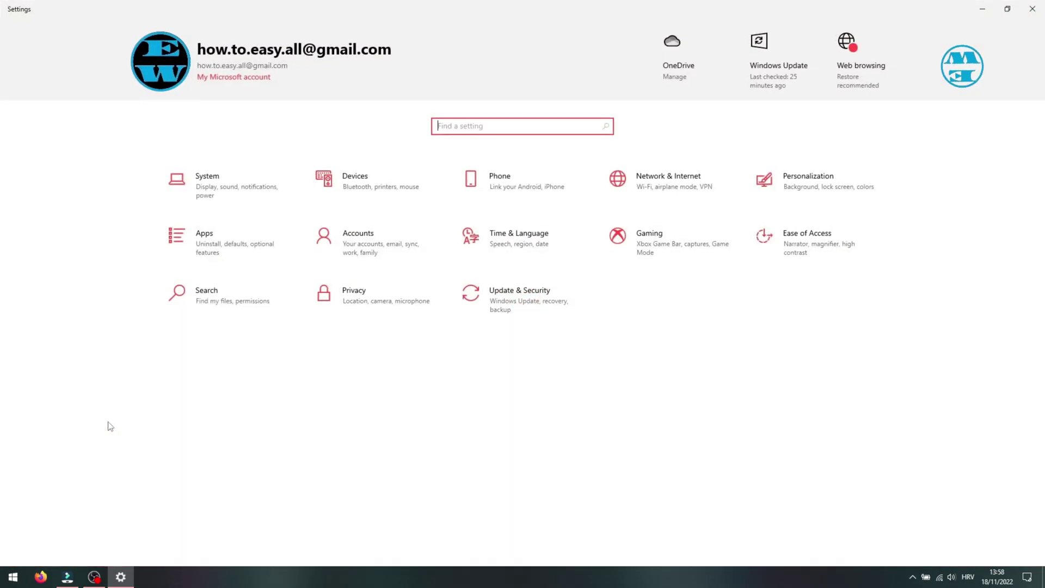
click(355, 306)
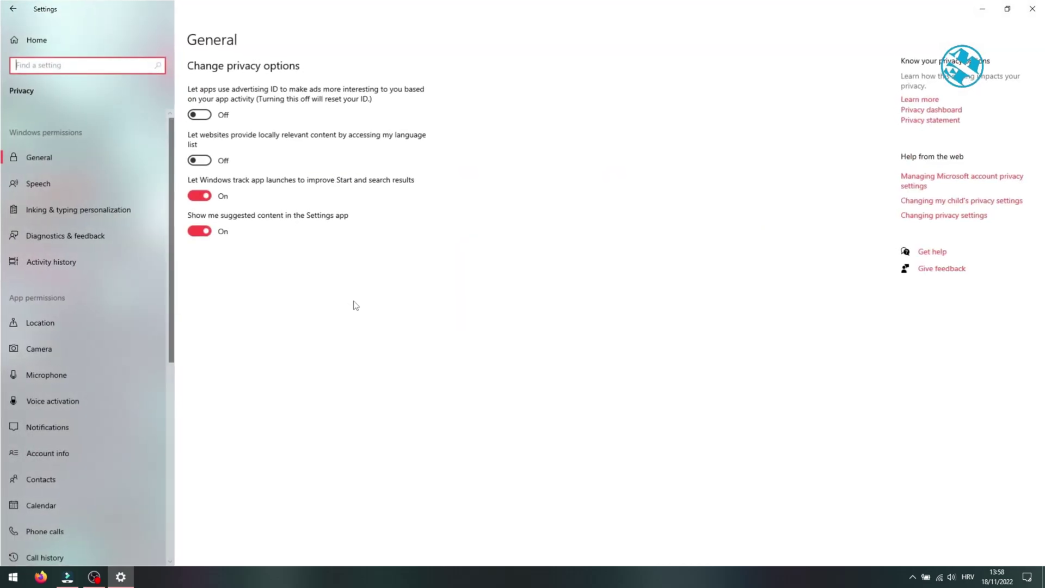
scroll(62, 344, down, 2)
scroll(51, 344, down, 3)
scroll(46, 343, down, 1)
scroll(46, 344, down, 1)
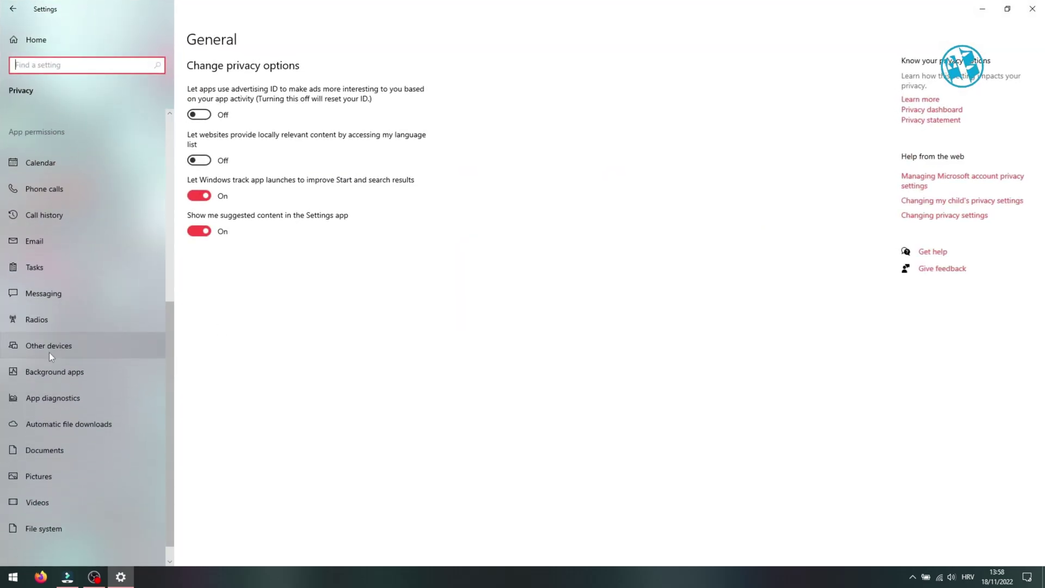
click(59, 374)
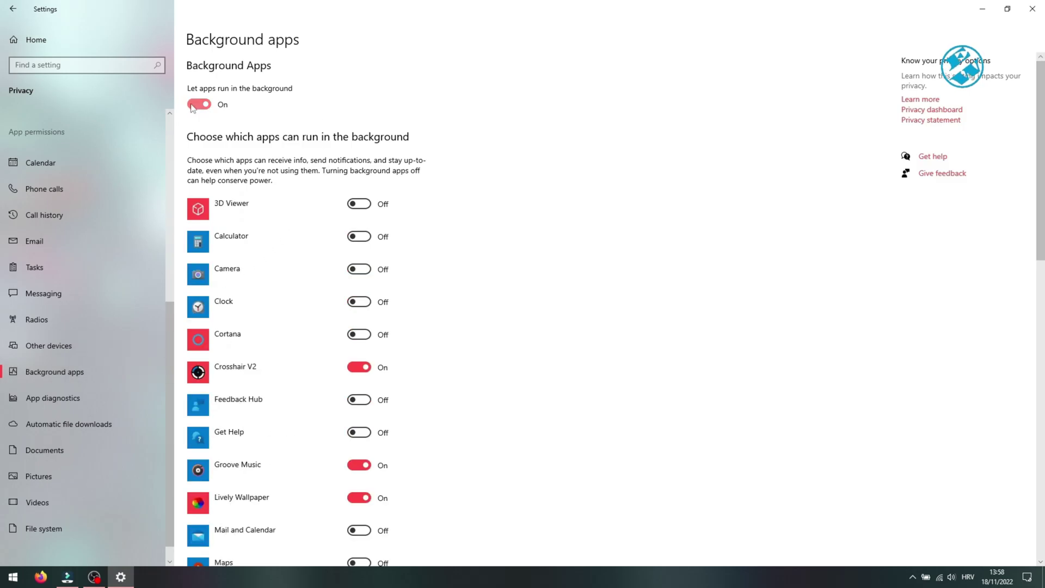
scroll(325, 453, down, 5)
scroll(305, 329, up, 2)
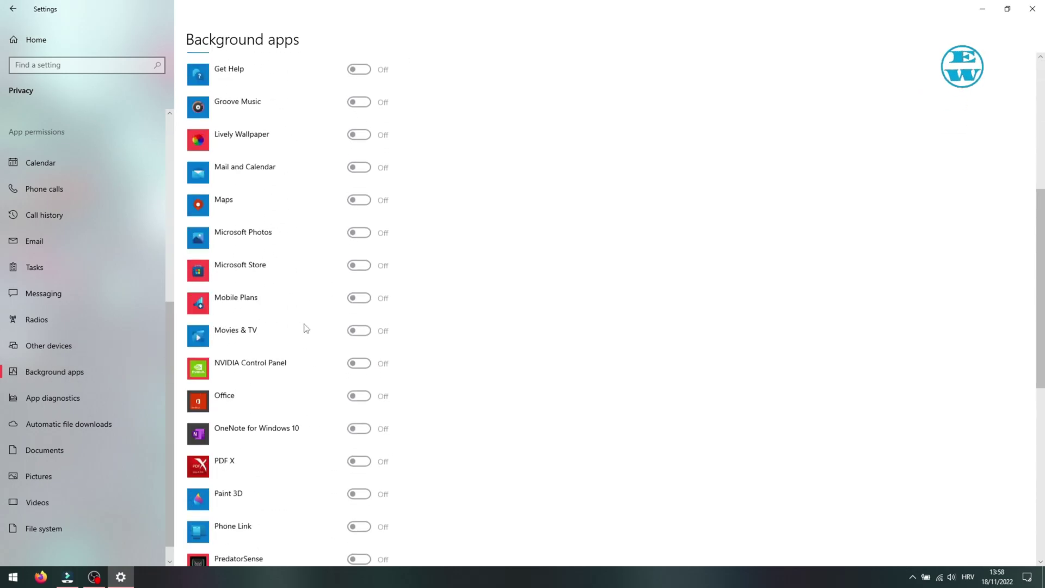
scroll(388, 405, up, 4)
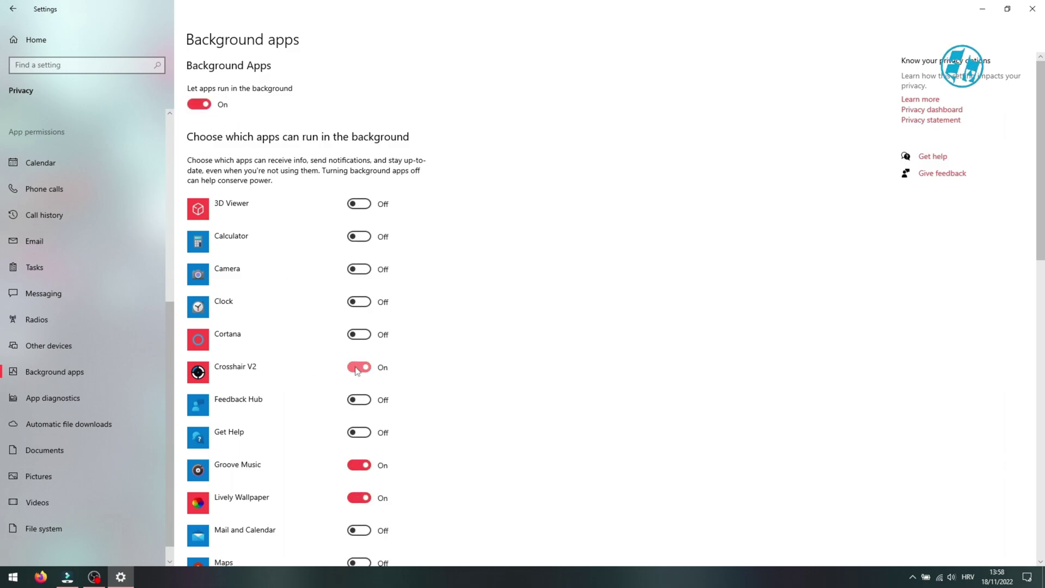
scroll(490, 311, down, 2)
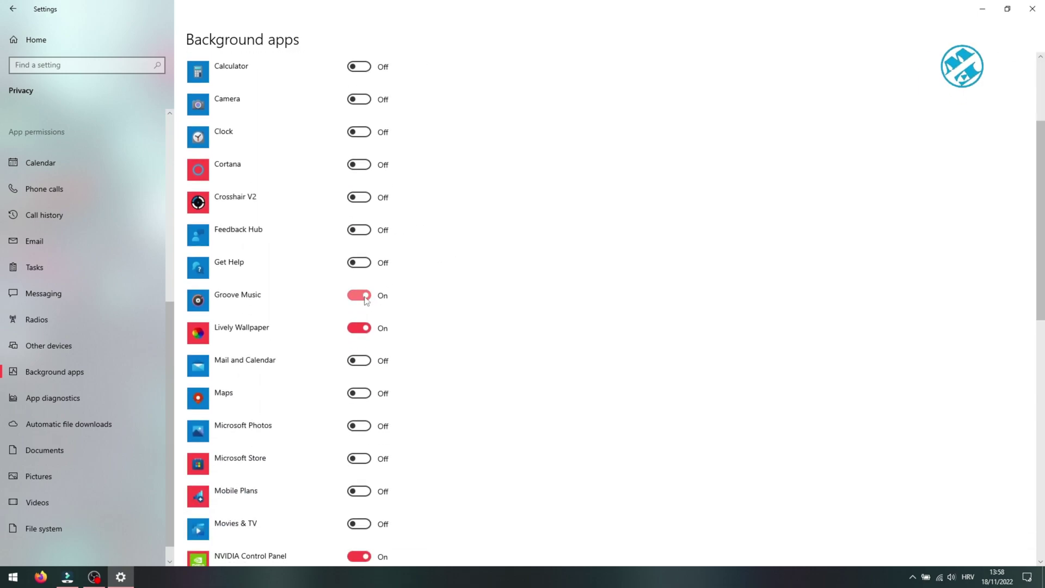
scroll(468, 315, down, 2)
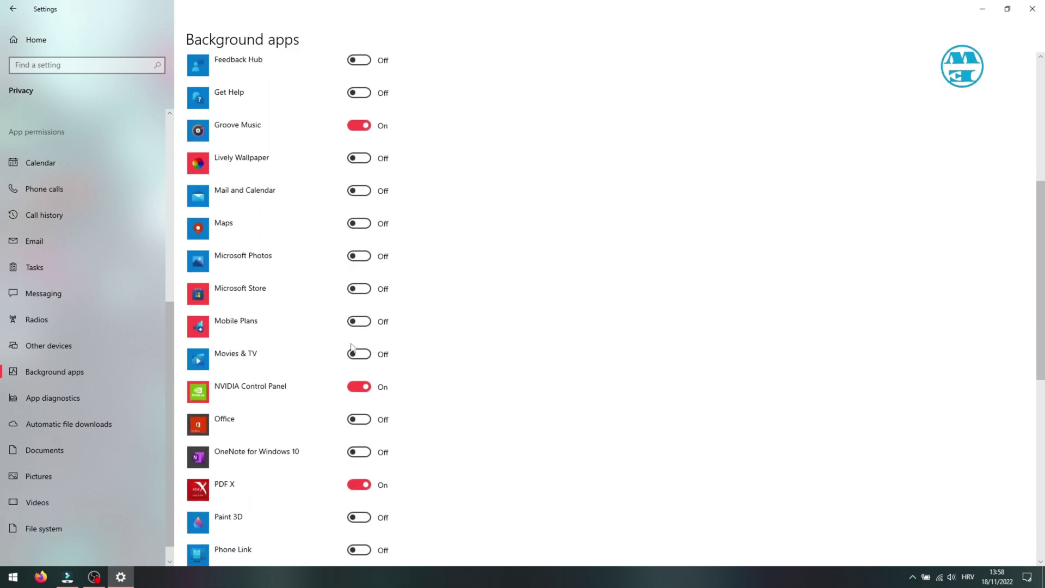
scroll(391, 476, down, 3)
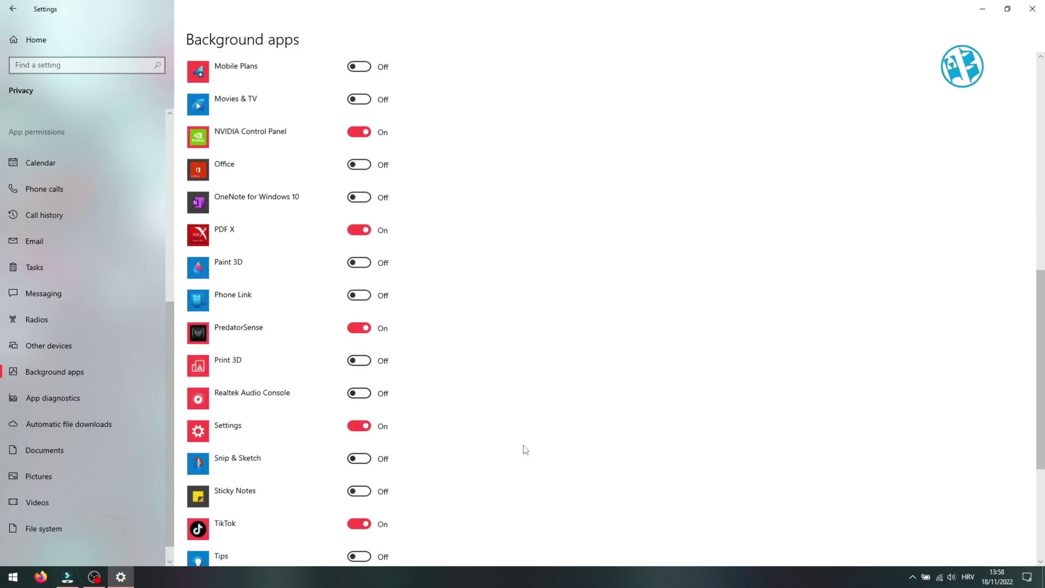
click(359, 524)
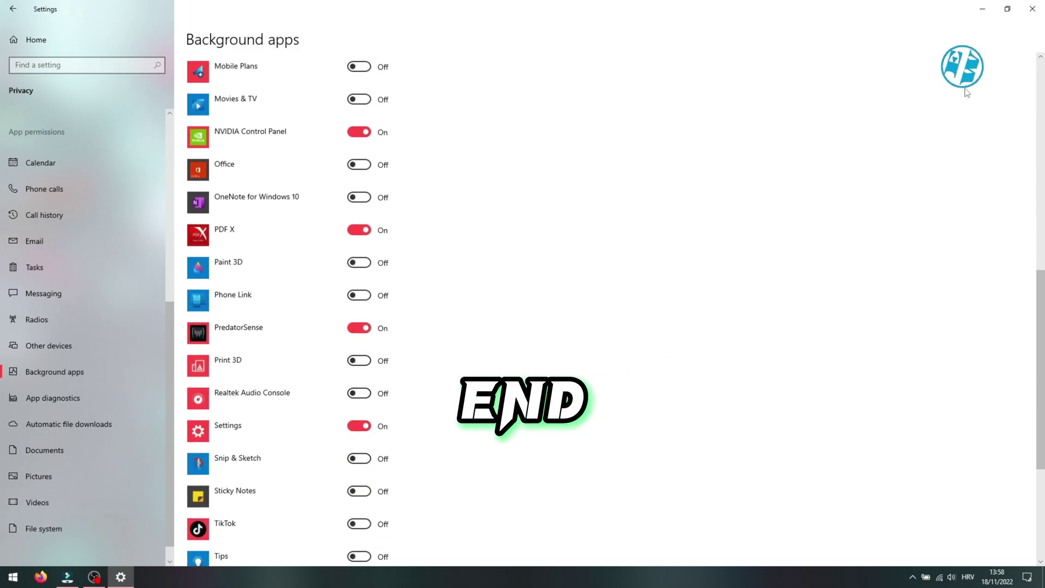
- Close the Settings window, returning to the desktop
click(1030, 9)
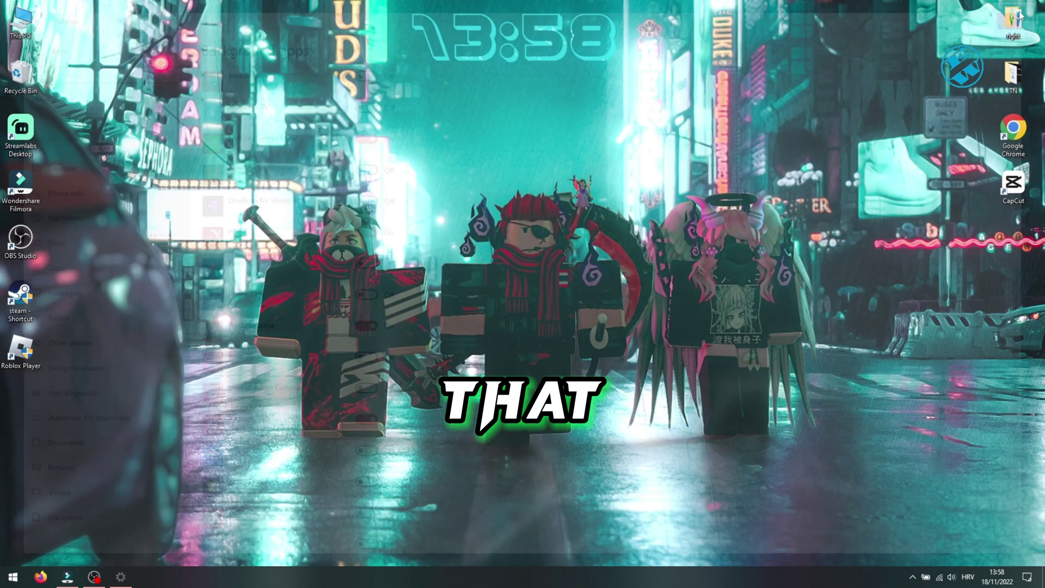